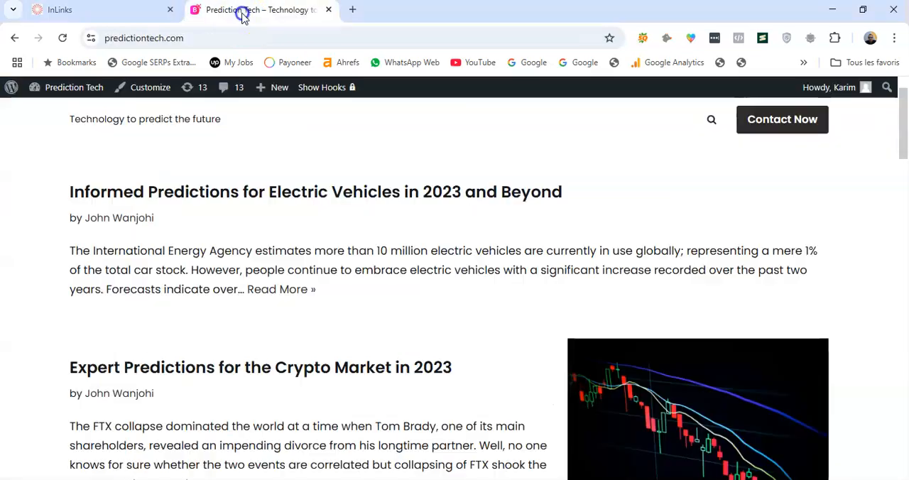
Assign Consumer behaviour as the target topic of the page "Analysing and Predicting Consumer Behaviour" in the InLinks project for predictiontech.com
scroll(153, 254, "down", 15)
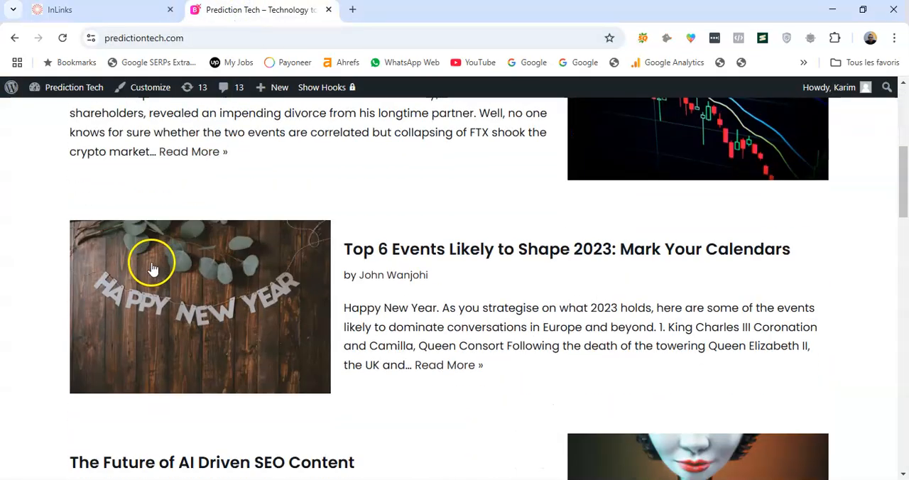
scroll(70, 259, "down", 15)
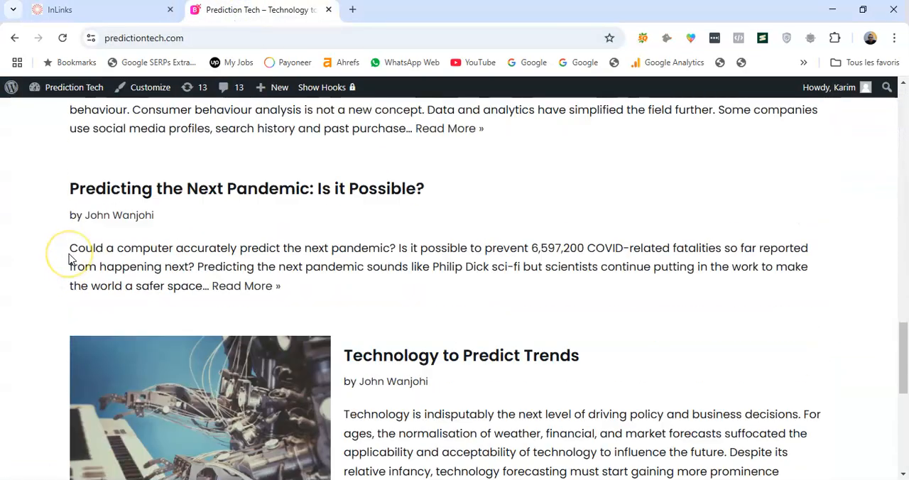
scroll(69, 255, "up", 20)
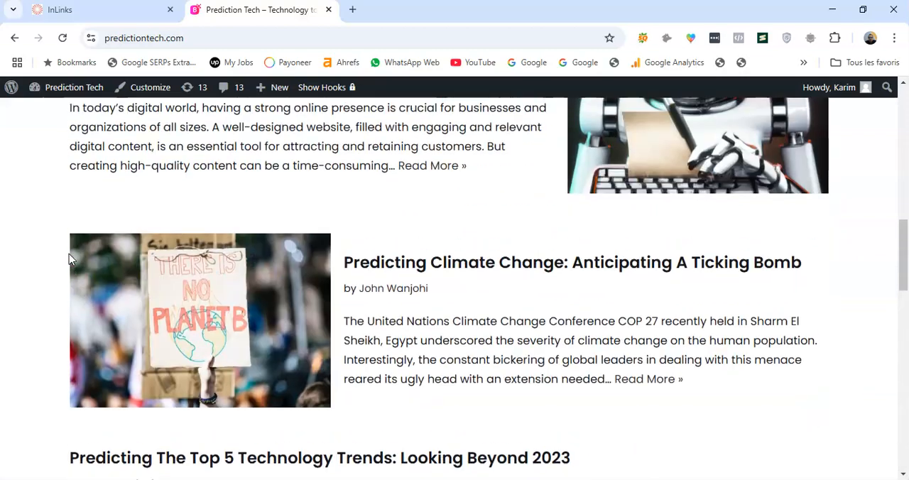
left_click(108, 12)
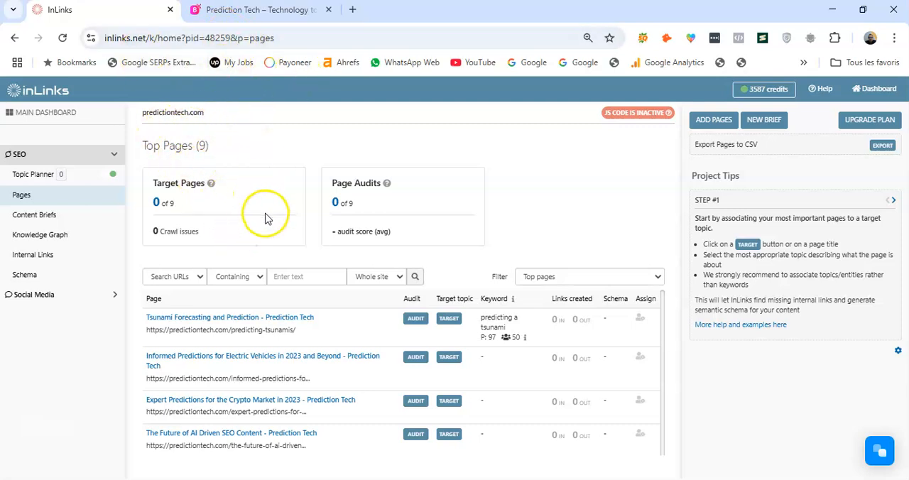
scroll(266, 219, "down", 2)
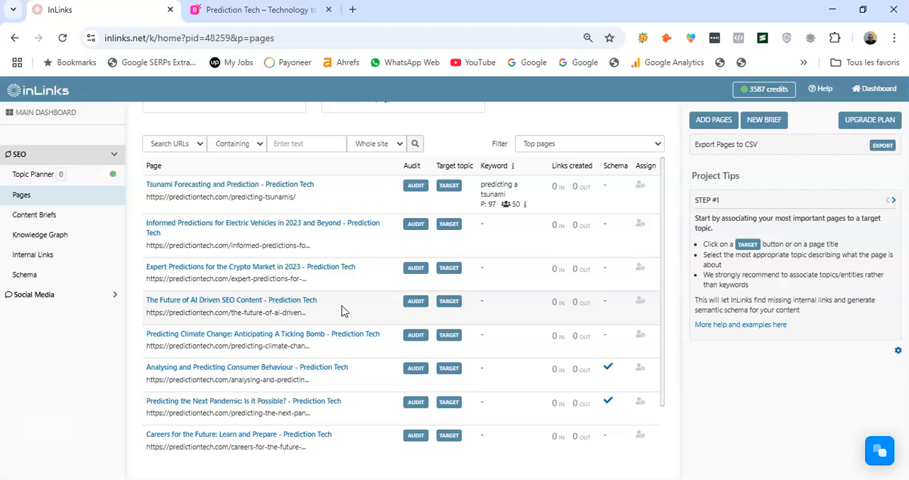
scroll(346, 235, "down", 1)
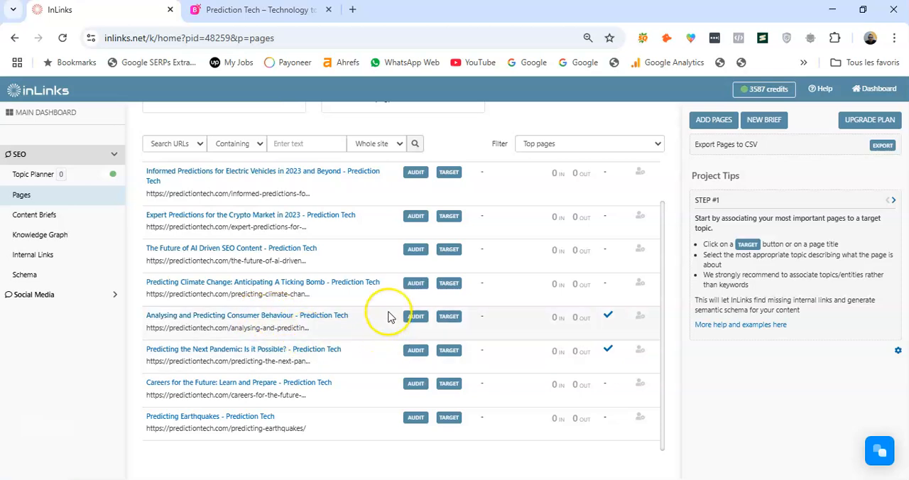
left_click(449, 317)
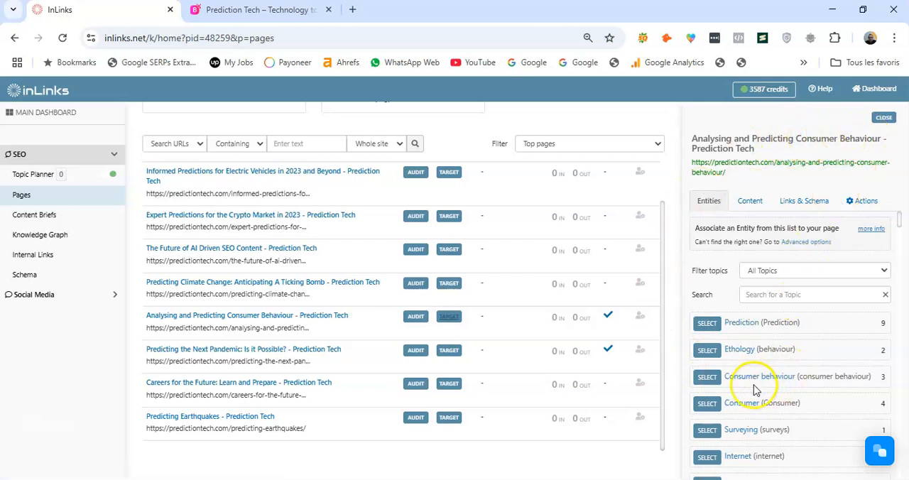
left_click(707, 382)
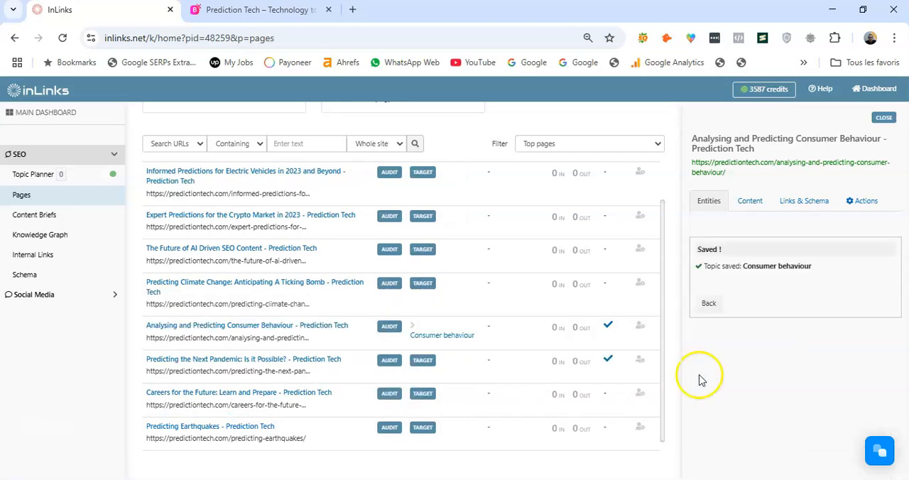
View the project's internal links, and return to the page list to check the target topic assigned to the consumer behaviour page
left_click(50, 199)
scroll(290, 223, "down", 3)
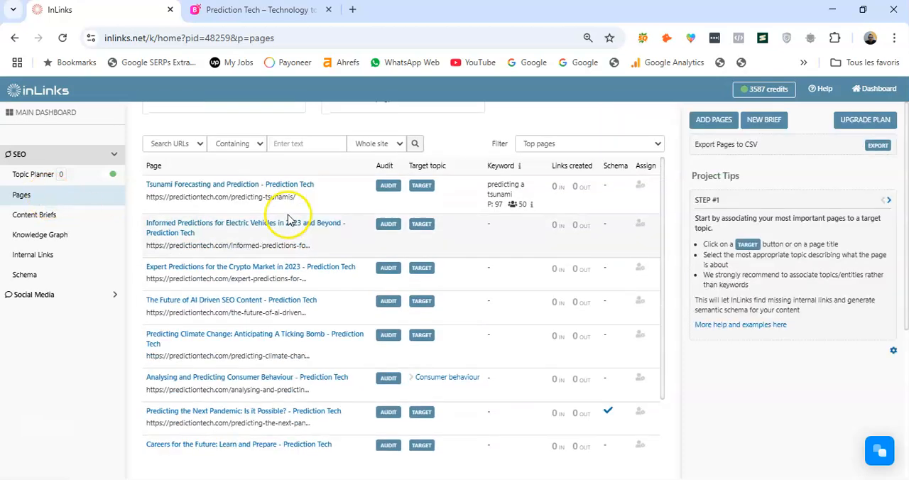
left_click(71, 257)
left_click(57, 197)
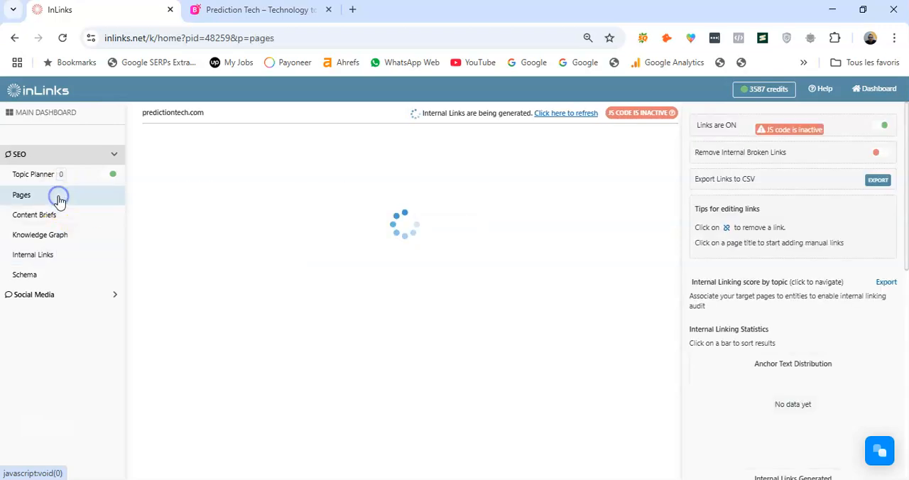
scroll(357, 248, "down", 3)
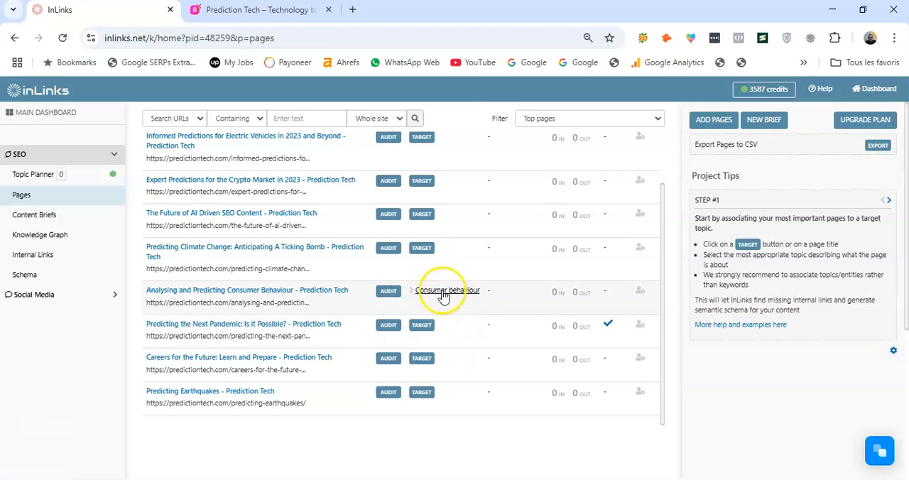
scroll(308, 283, "up", 1)
scroll(580, 248, "up", 3)
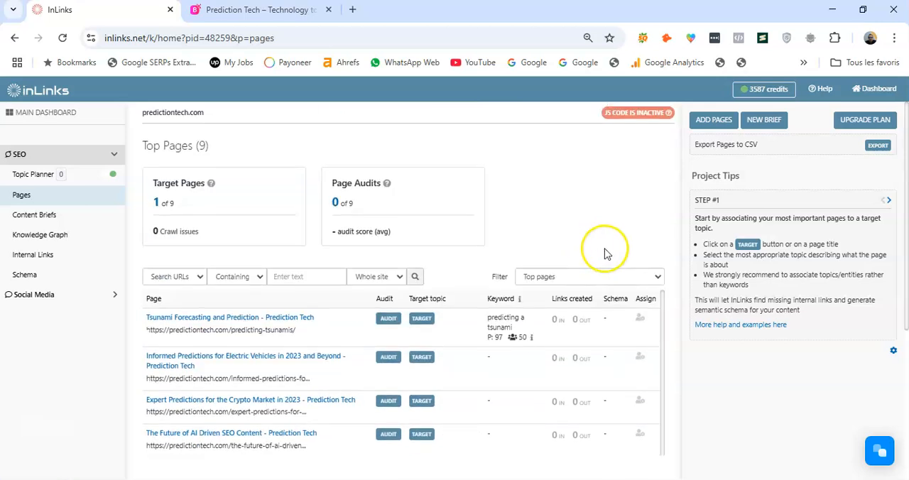
Copy the JavaScript code InLinks provides for predictiontech.com and paste it into a blank WordPad document
left_click(631, 119)
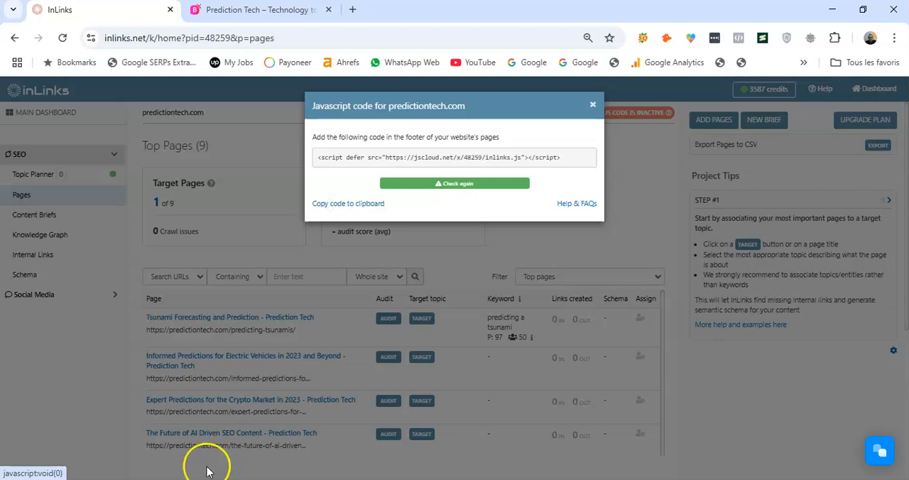
key("super")
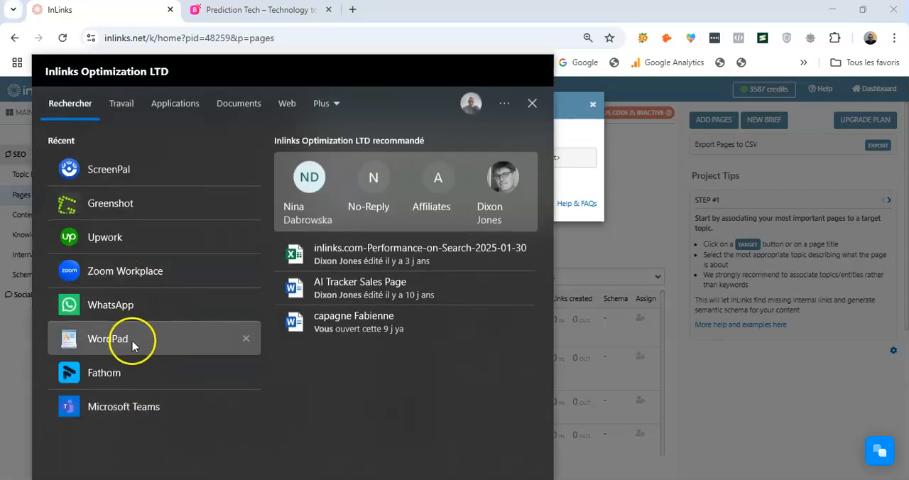
left_click(107, 338)
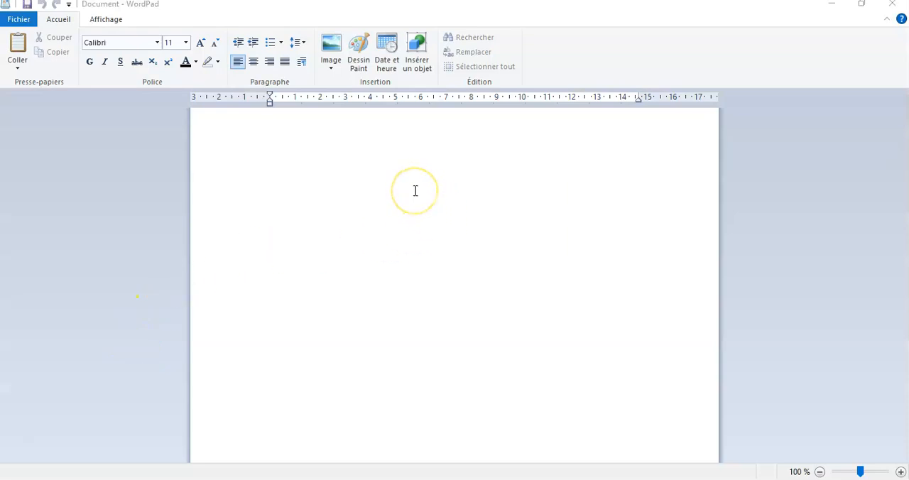
left_click(361, 177)
type("<script defer src=\"https://jscloud.net/x/48259/inlinks.js\"></script>")
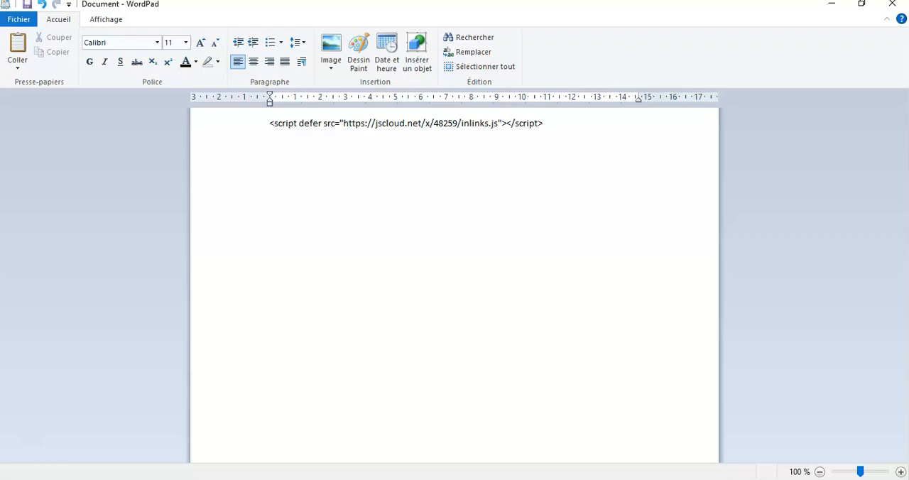
Return to the Prediction Tech site in the browser and open the page for adding new plugins in its WordPress admin
key("alt+Tab")
left_click(233, 10)
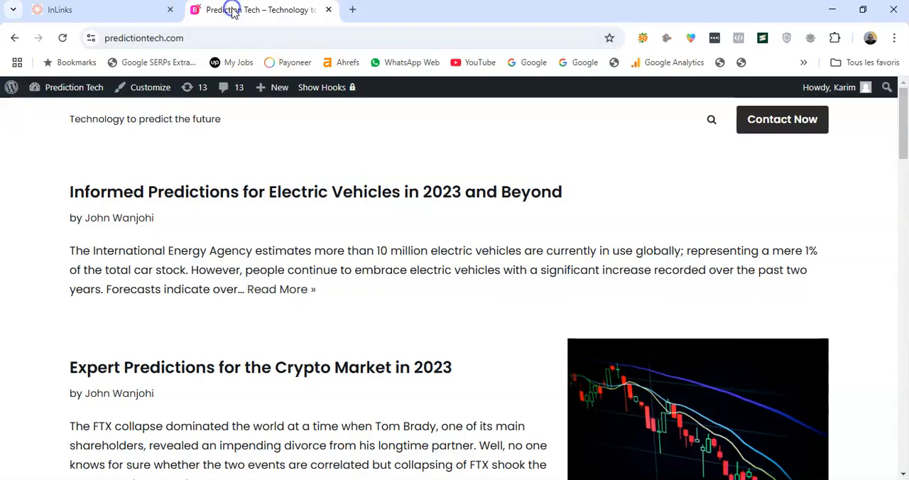
mouse_move(63, 93)
left_click(56, 113)
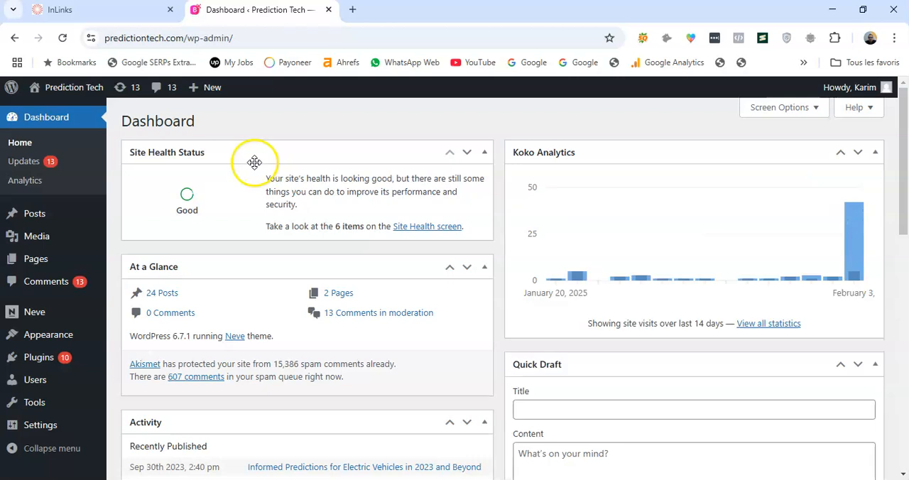
mouse_move(43, 361)
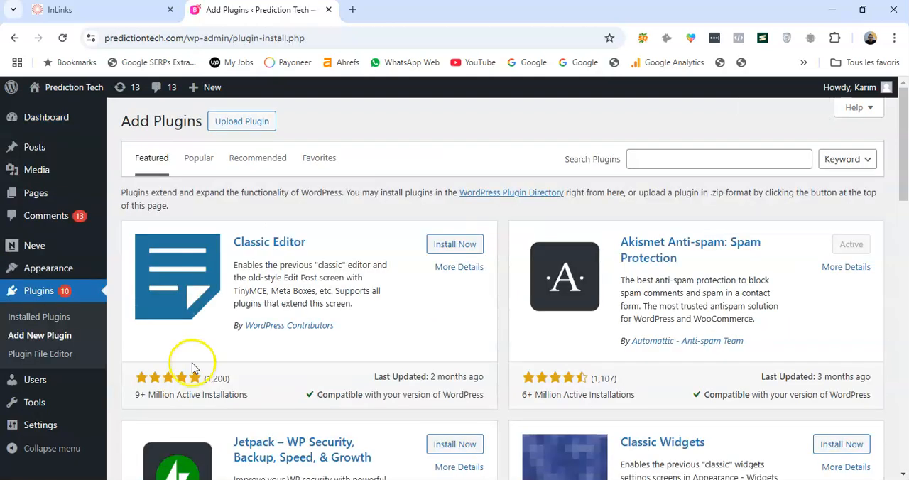
Search the WordPress plugin directory for "header and footer"
left_click(660, 163)
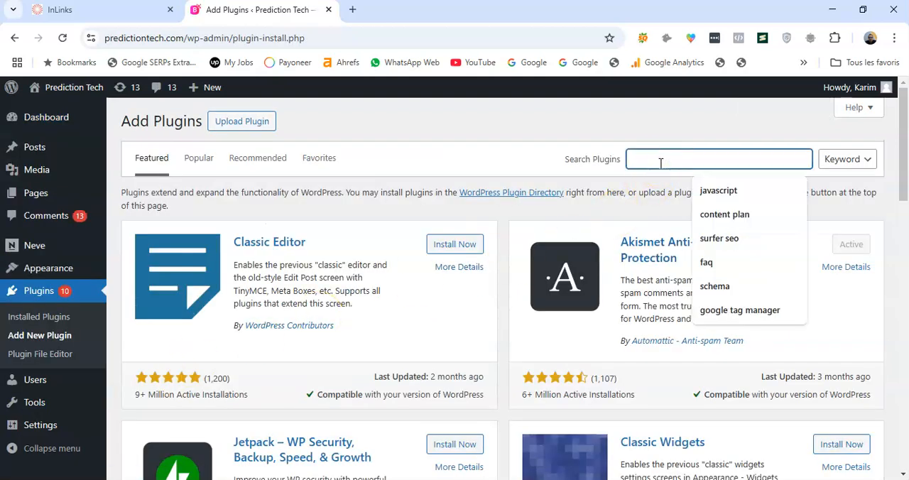
type("he")
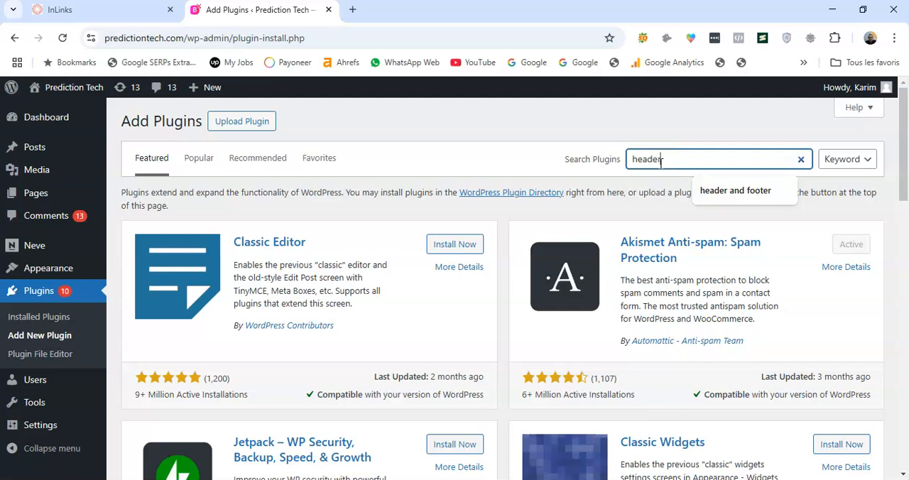
type("ader ")
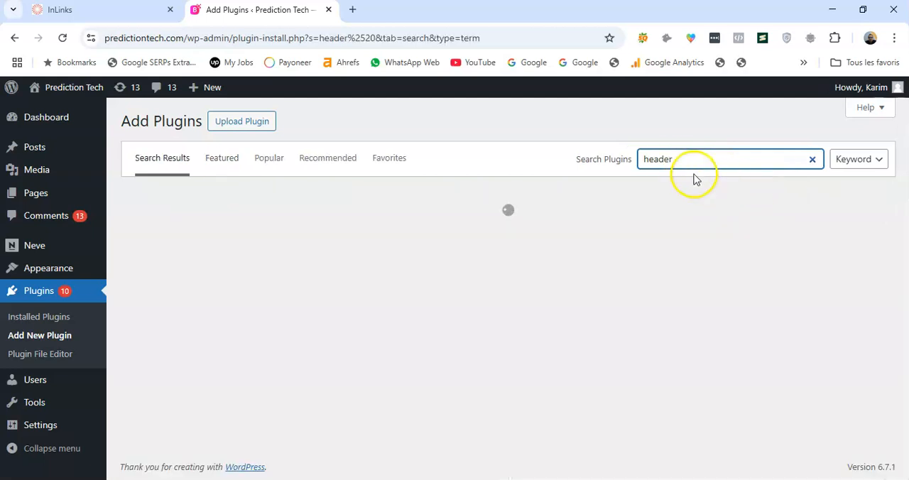
type("and footer")
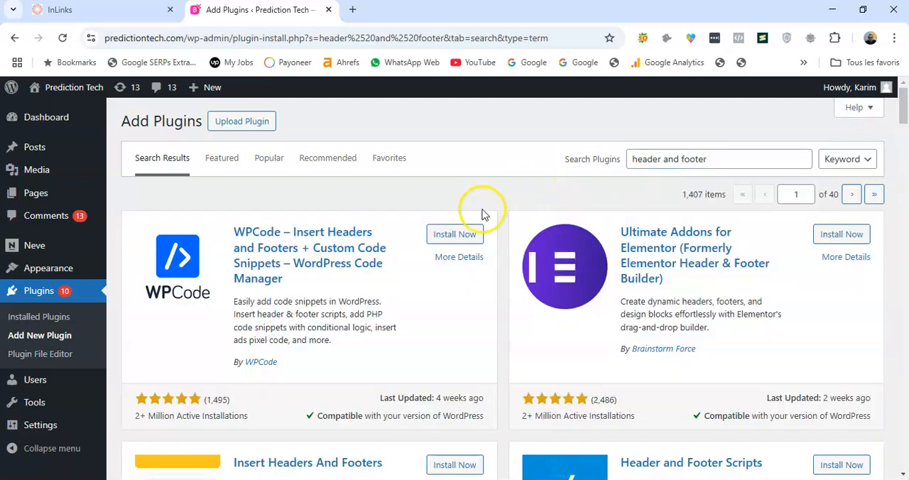
Compare the header and footer plugins found, and install and activate Insert Headers And Footers by WPBrigade
scroll(483, 211, "down", 3)
scroll(469, 218, "down", 1)
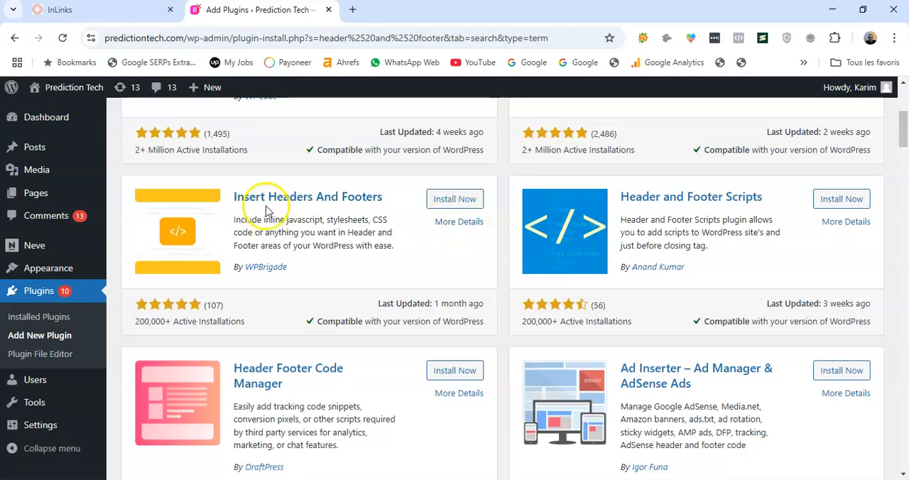
scroll(358, 246, "down", 1)
scroll(405, 267, "up", 4)
scroll(462, 246, "down", 3)
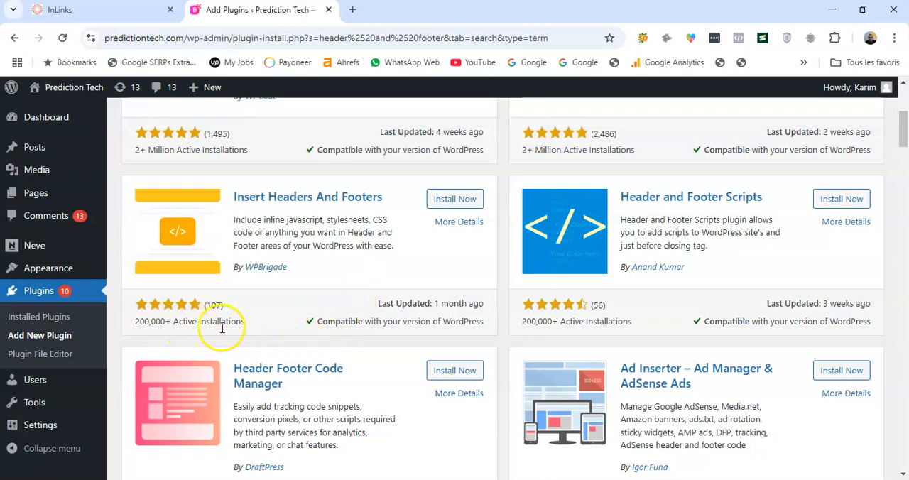
scroll(341, 319, "up", 2)
scroll(367, 320, "down", 3)
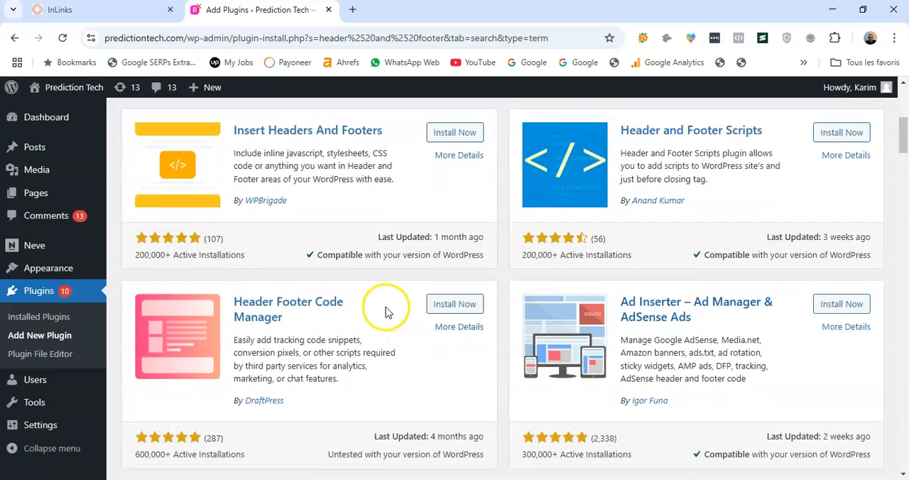
scroll(386, 312, "up", 1)
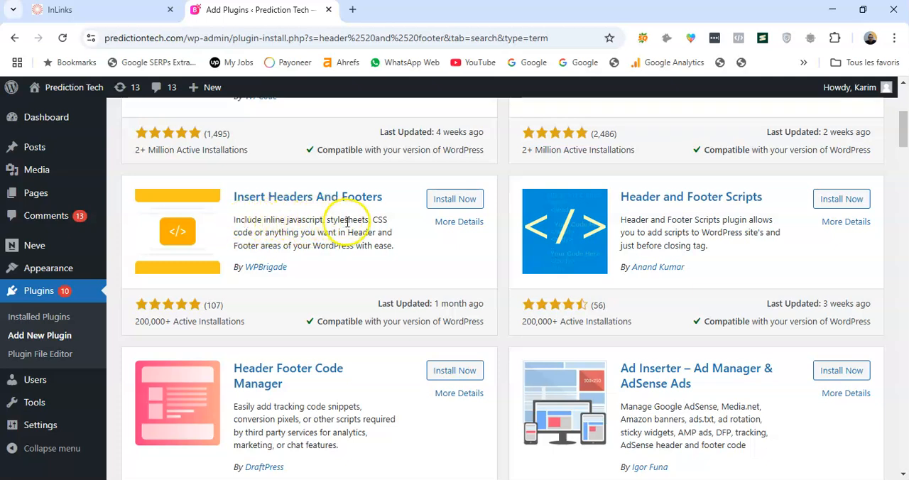
left_click(452, 204)
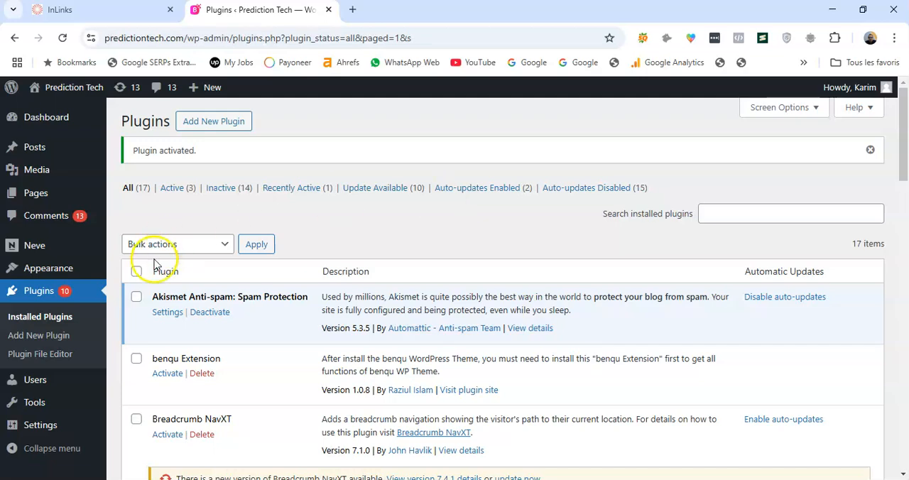
Open the Insert Headers and Footers settings from the installed plugins and skip the data-sharing opt-in
scroll(295, 219, "down", 4)
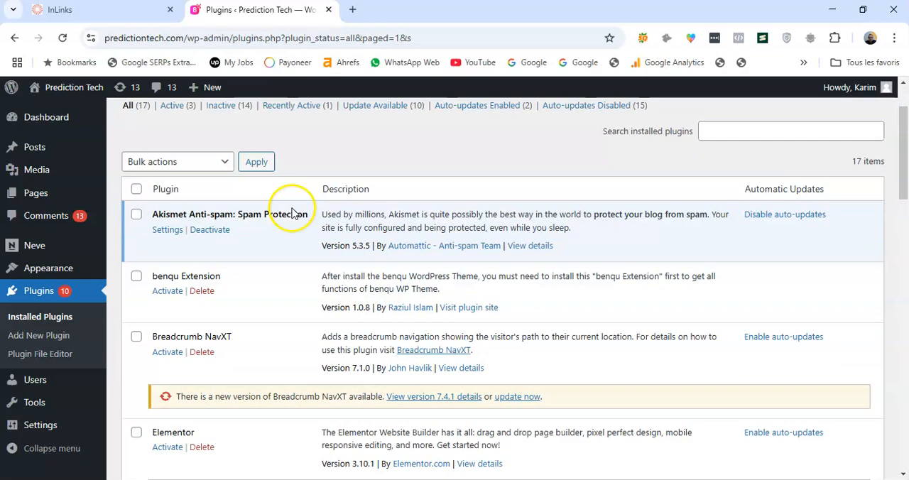
scroll(203, 254, "down", 4)
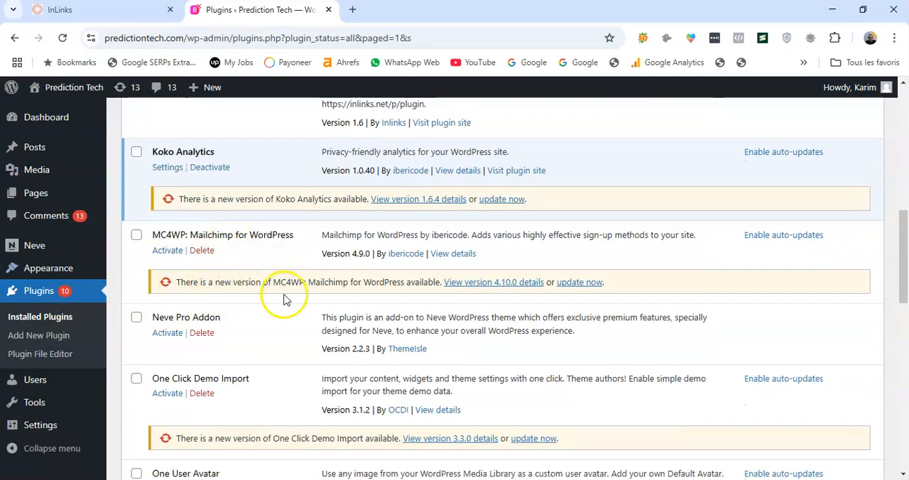
scroll(286, 298, "down", 5)
scroll(244, 267, "down", 5)
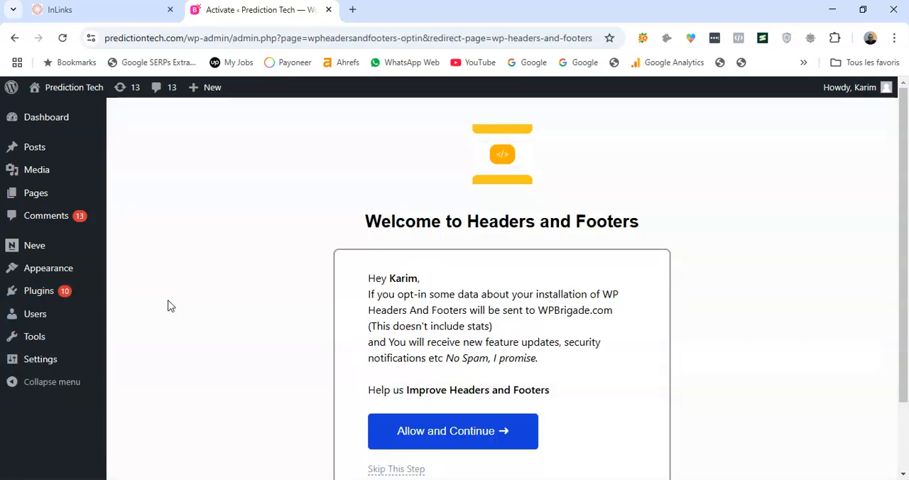
scroll(333, 252, "down", 1)
left_click(381, 384)
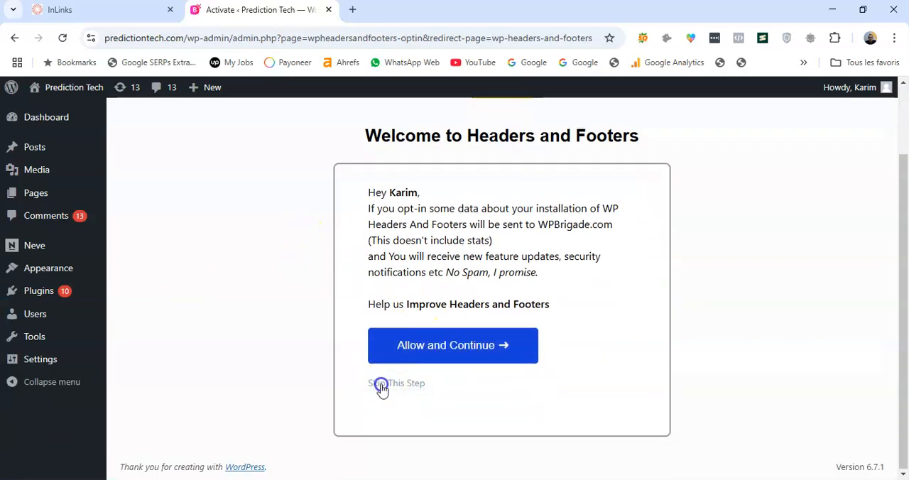
Look over the script boxes on the Insert Headers and Footers Scripts page
scroll(171, 238, "down", 2)
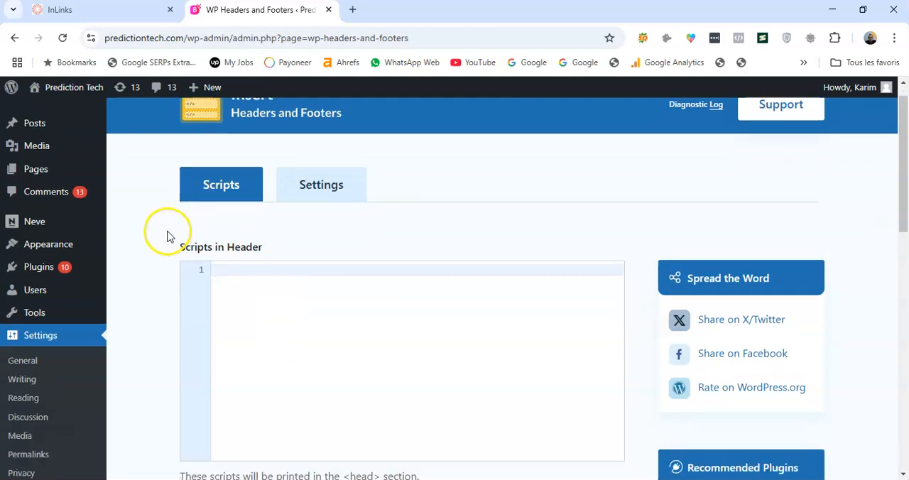
scroll(156, 253, "up", 2)
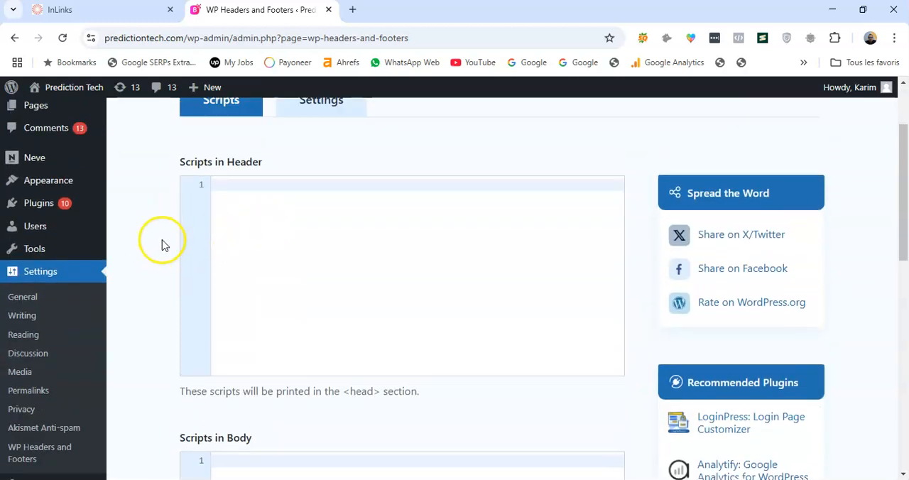
scroll(157, 251, "down", 1)
scroll(158, 252, "down", 7)
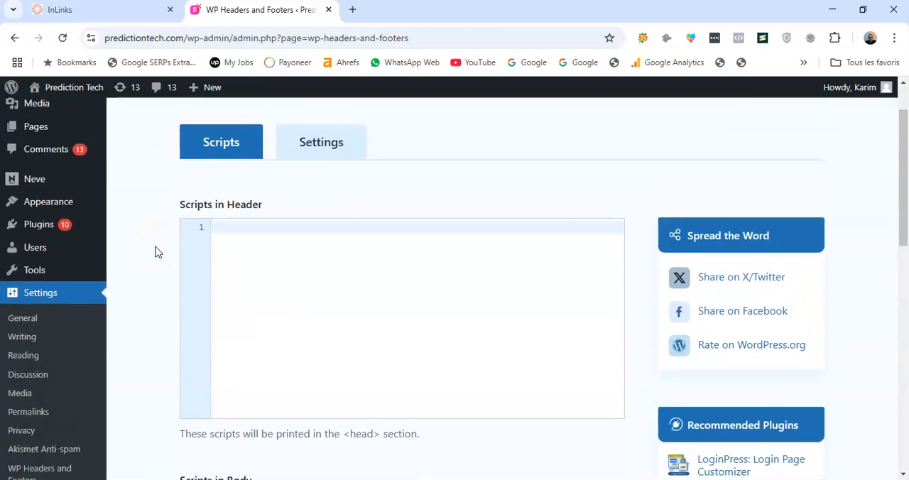
scroll(156, 251, "down", 2)
left_click(276, 239)
scroll(172, 242, "up", 9)
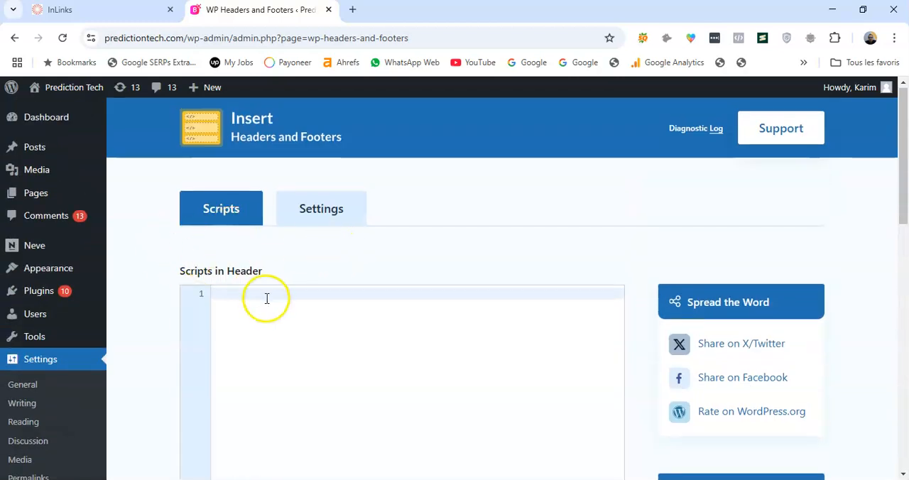
Copy the InLinks script tag from the WordPad document into the Scripts in Footer box and save the changes
scroll(156, 300, "down", 9)
scroll(213, 298, "down", 3)
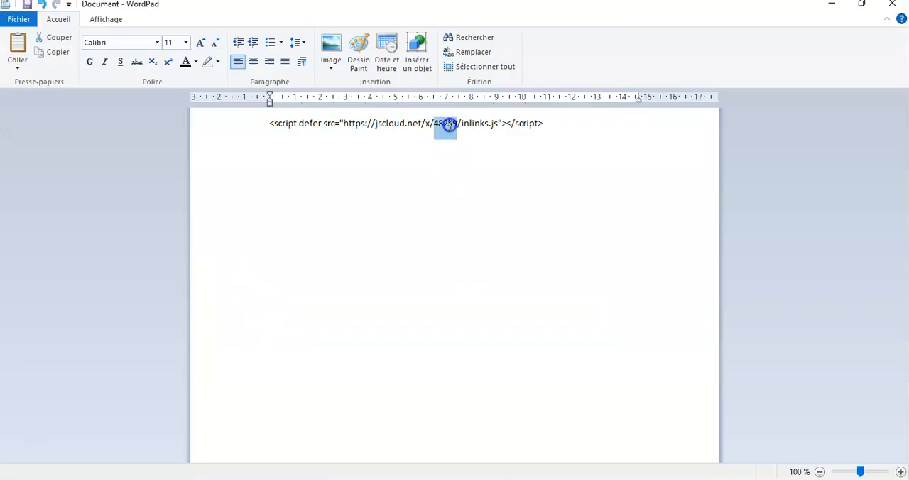
triple_click(449, 125)
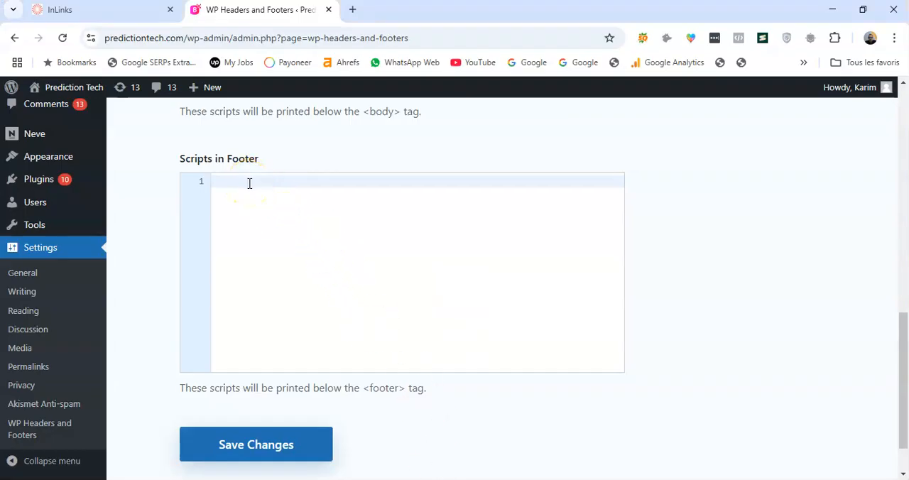
type("<script defer src=\"https://jscloud.net/x/48259/inlinks.js\"></script>")
scroll(169, 301, "down", 1)
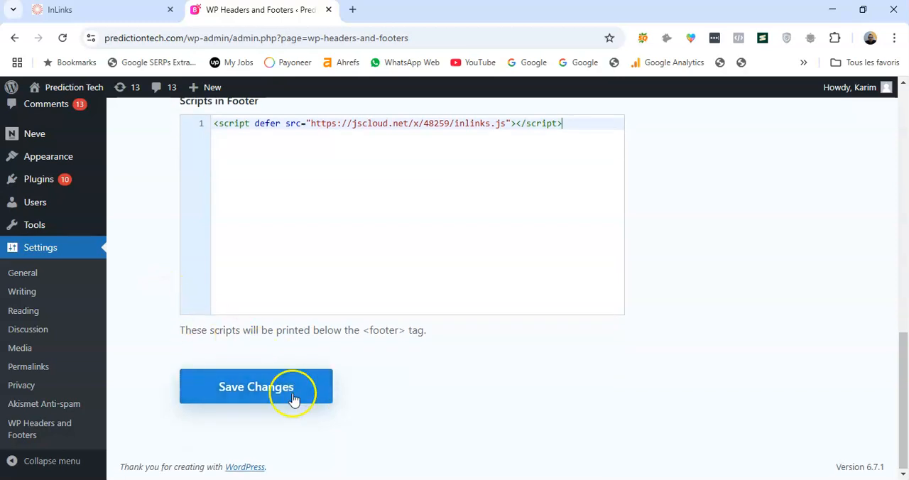
left_click(270, 385)
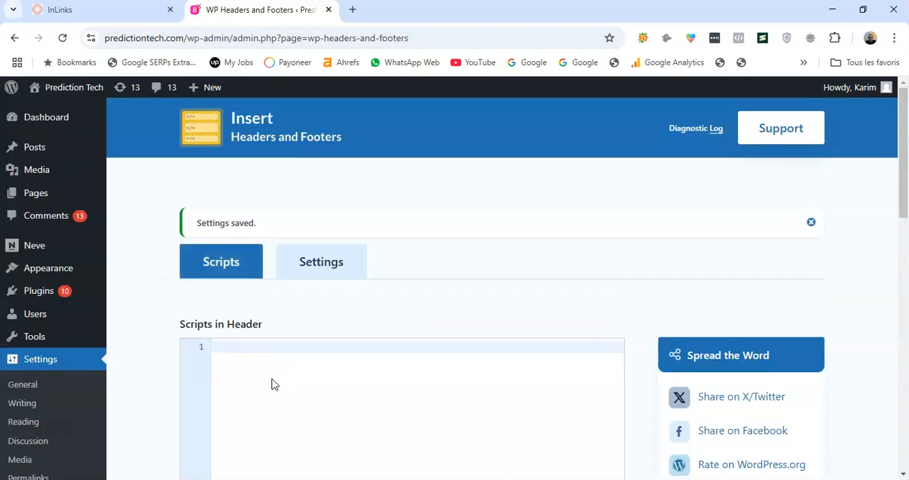
Switch to InLinks and test the JavaScript code installation for predictiontech.com, then close the code window
scroll(166, 305, "down", 5)
scroll(178, 310, "up", 3)
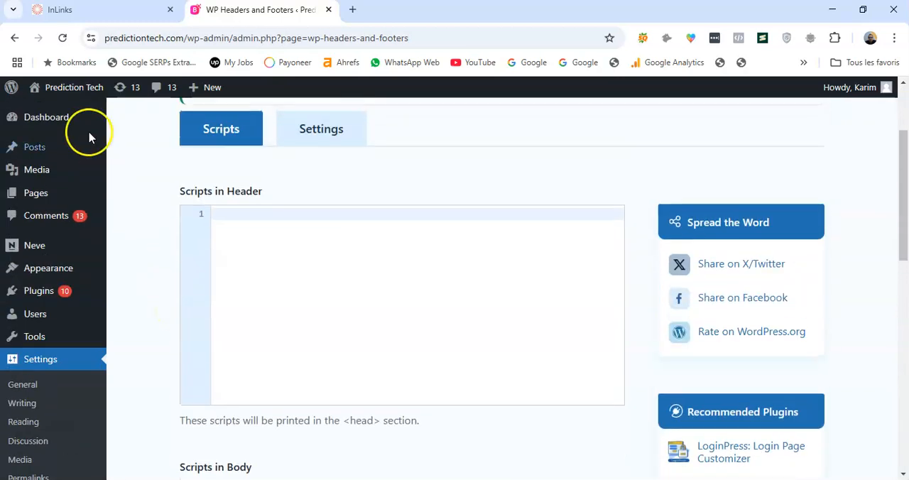
left_click(74, 13)
left_click(592, 104)
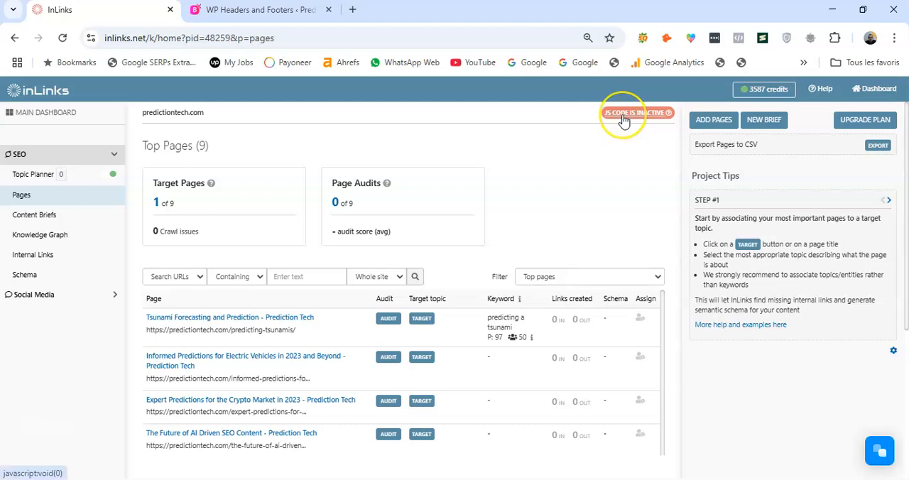
left_click(622, 117)
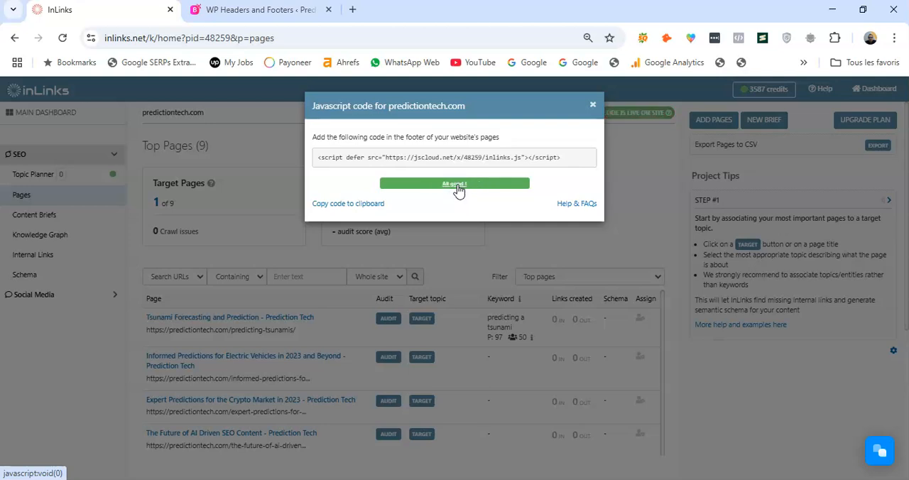
left_click(594, 108)
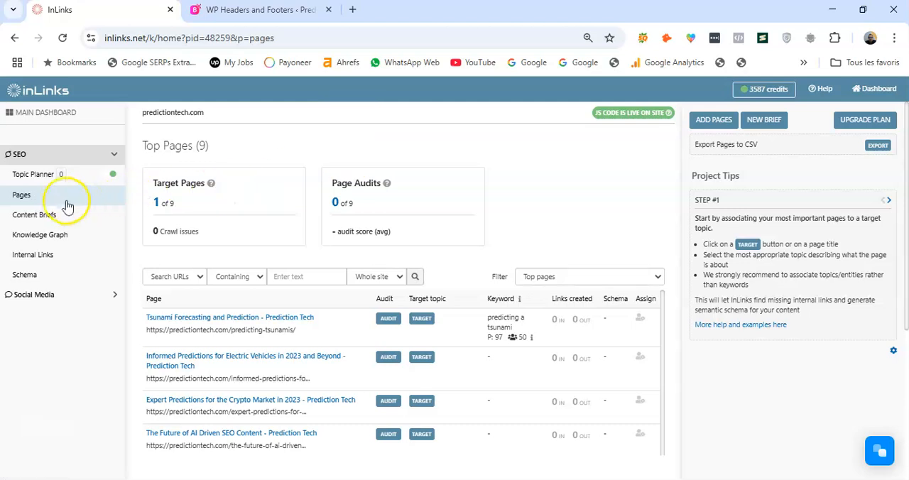
Reload the project's Pages list in InLinks and look through its entries
left_click(63, 197)
scroll(355, 241, "down", 2)
scroll(377, 254, "down", 1)
scroll(380, 257, "up", 3)
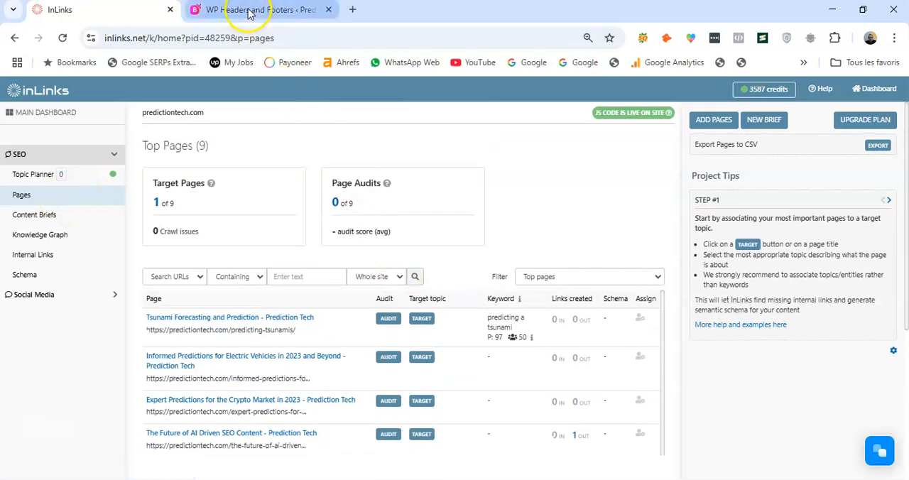
Return to the WordPress admin and visit the live Prediction Tech site
left_click(250, 12)
mouse_move(71, 87)
left_click(59, 111)
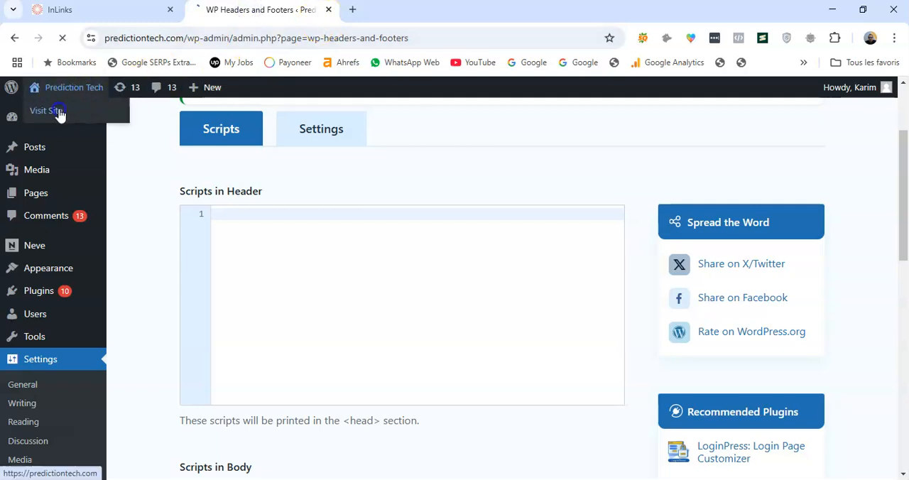
In InLinks, view the outgoing links of The Future of AI Driven SEO Content page and open that article on the live site
left_click(117, 12)
scroll(398, 263, "down", 3)
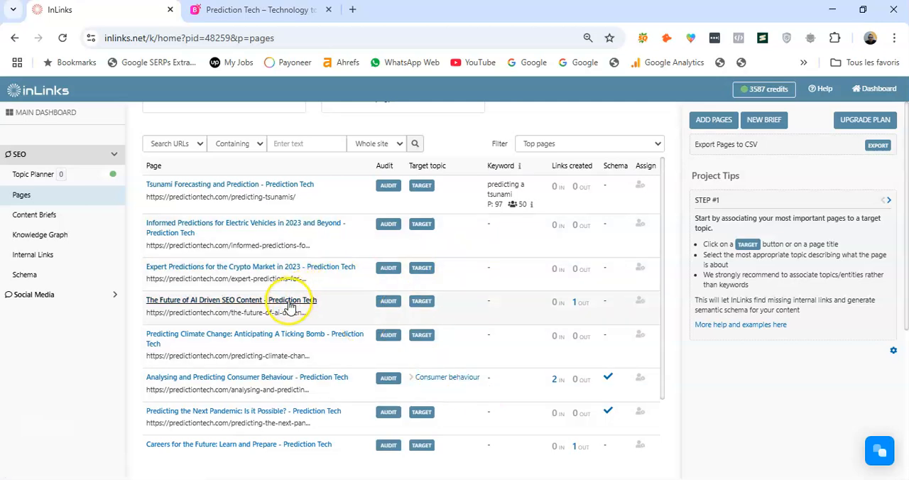
left_click(579, 302)
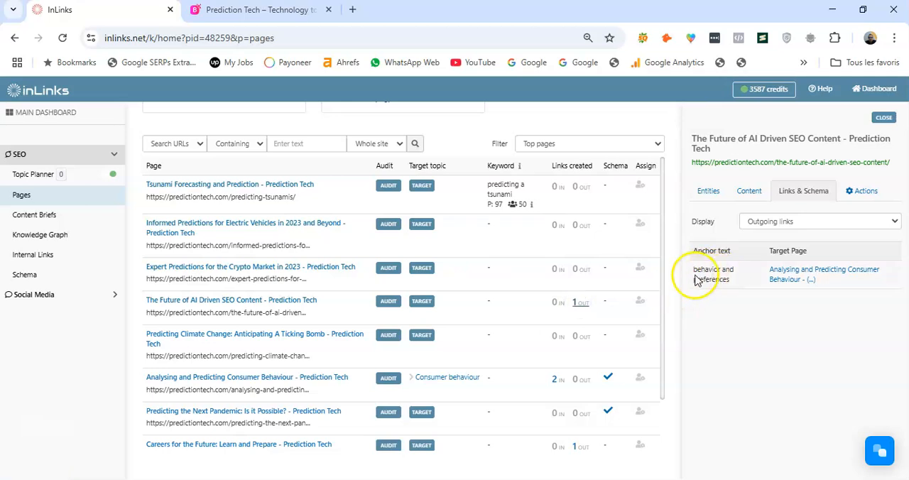
left_click(279, 302)
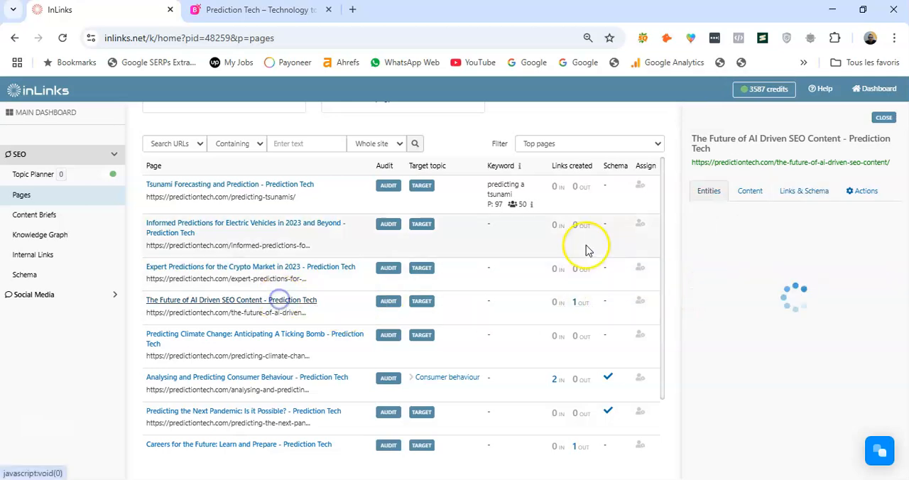
left_click(812, 163)
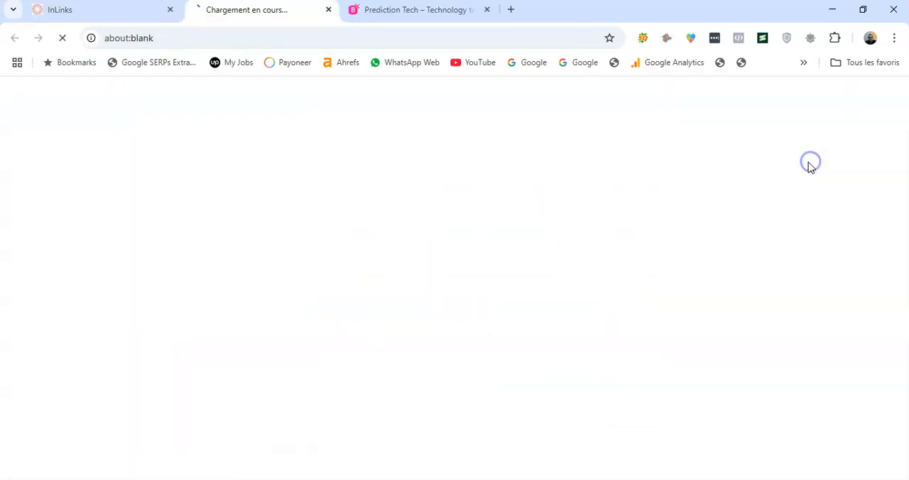
Copy the outgoing link's anchor text "behavior and preferences" from InLinks and find it in the live article
left_click(127, 17)
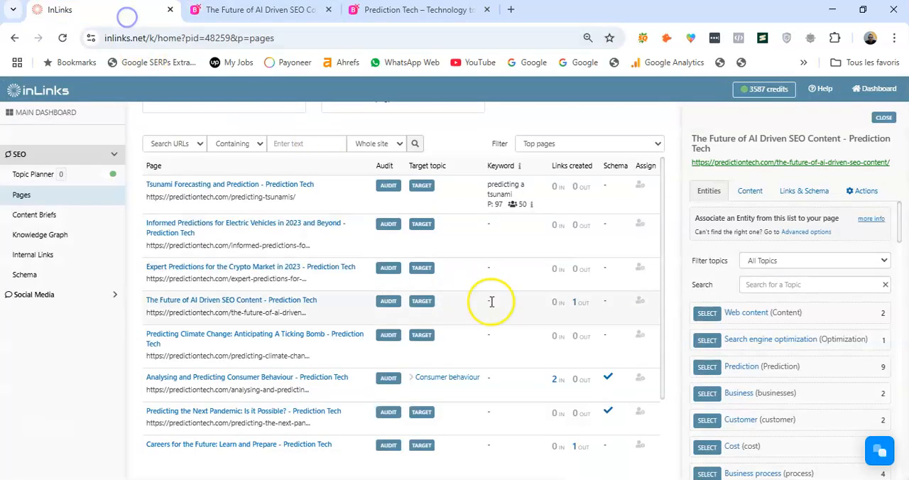
left_click(579, 303)
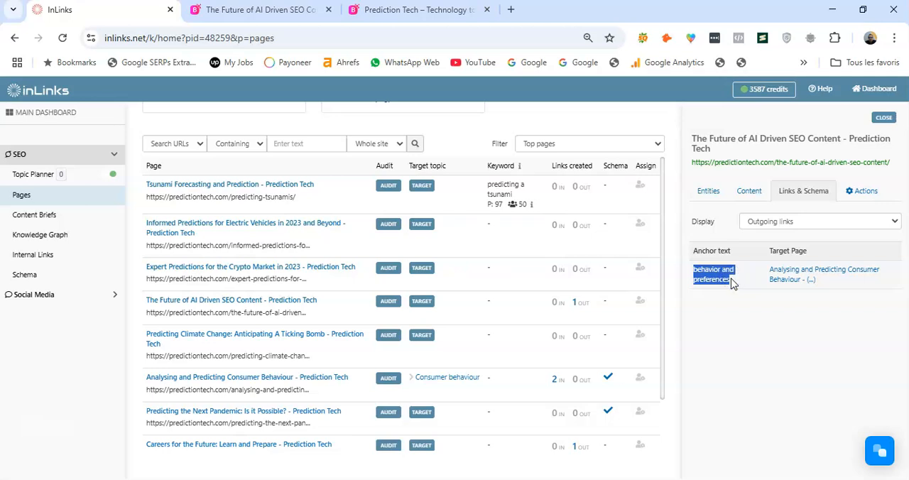
left_click(231, 12)
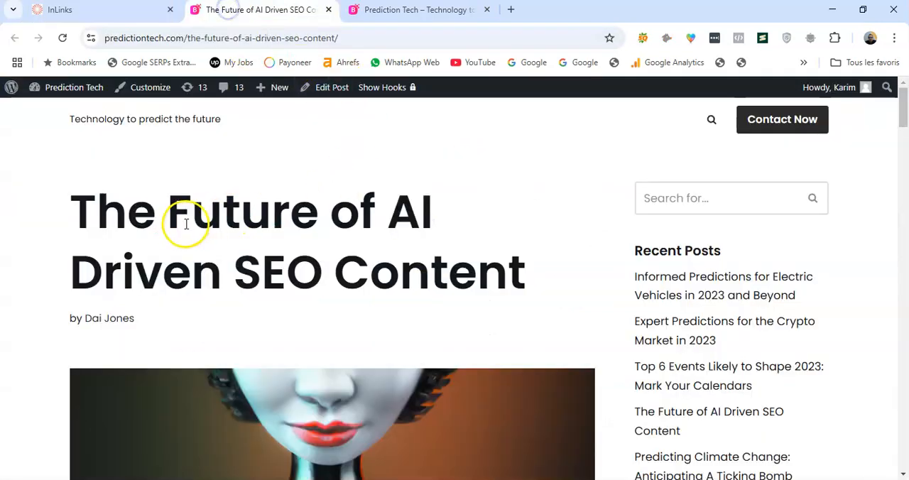
key("ctrl+f")
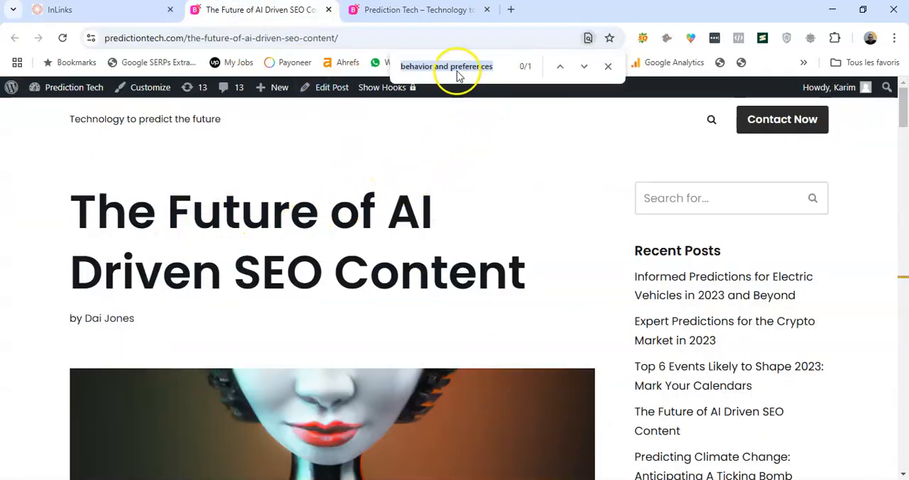
left_click(607, 66)
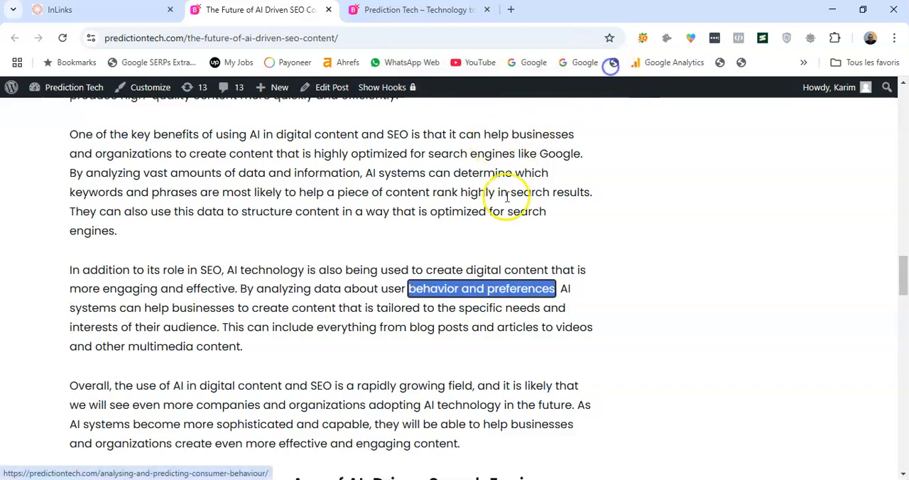
Inspect the HTML of the "behavior and preferences" link in the article, then close the developer tools
left_click(458, 313)
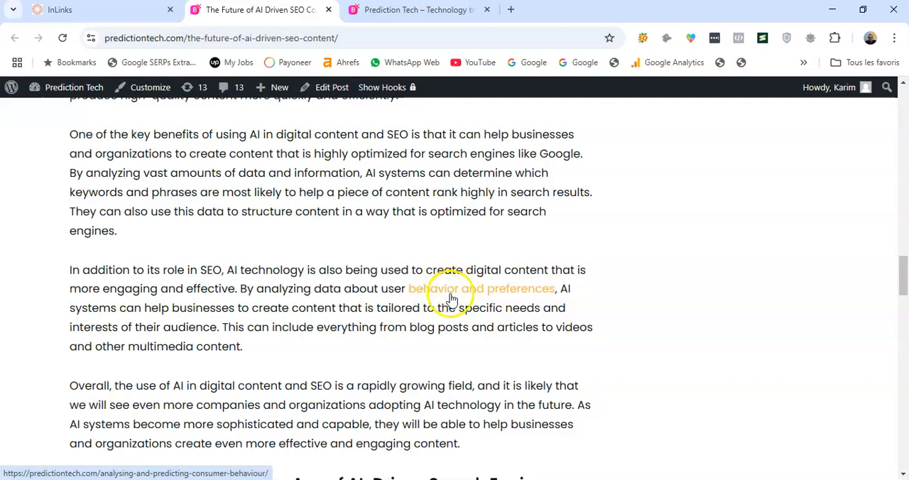
right_click(437, 292)
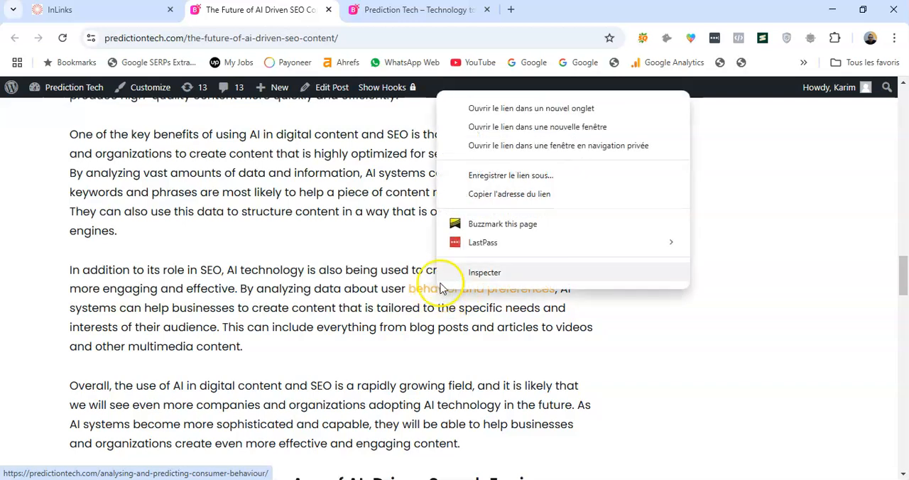
left_click(475, 275)
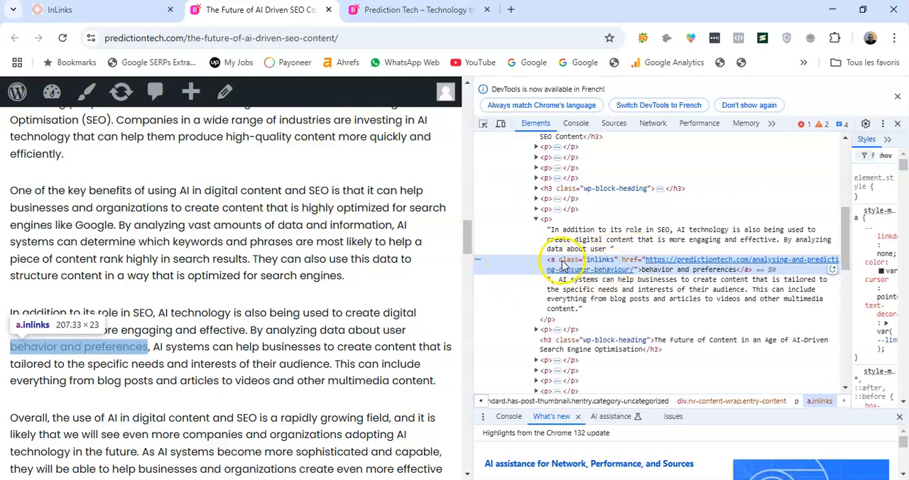
left_click(898, 98)
left_click(897, 85)
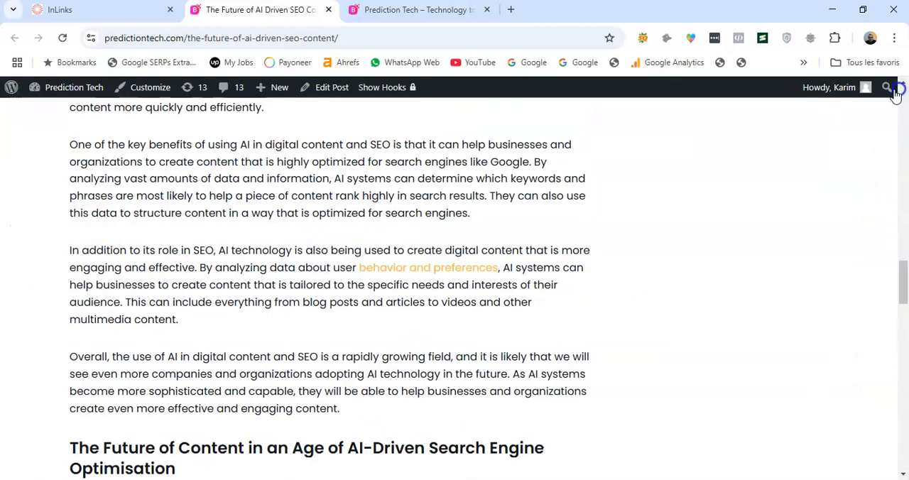
Close the Prediction Tech home page tab and open the site's WordPress dashboard from the article
left_click(426, 14)
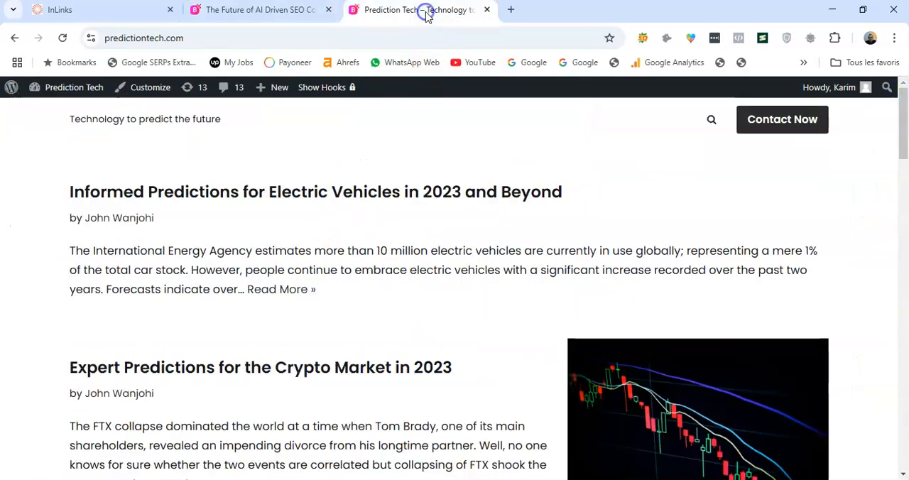
left_click(487, 10)
mouse_move(74, 93)
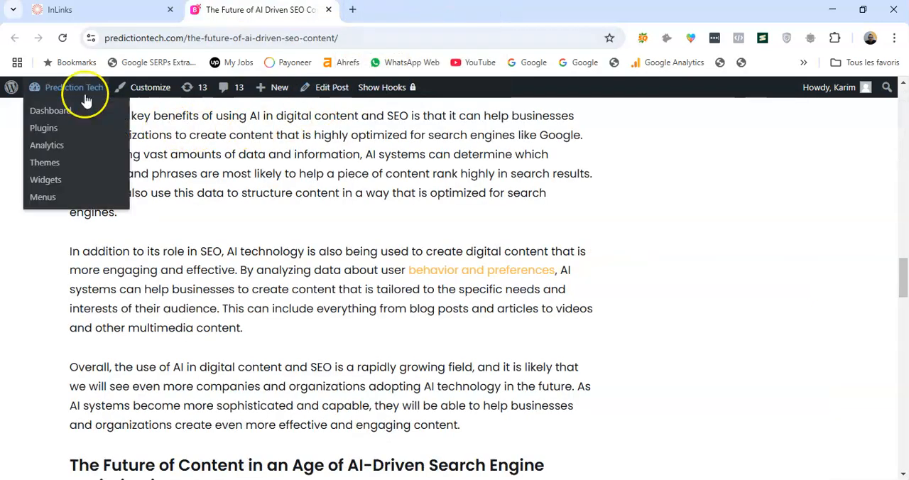
left_click(56, 116)
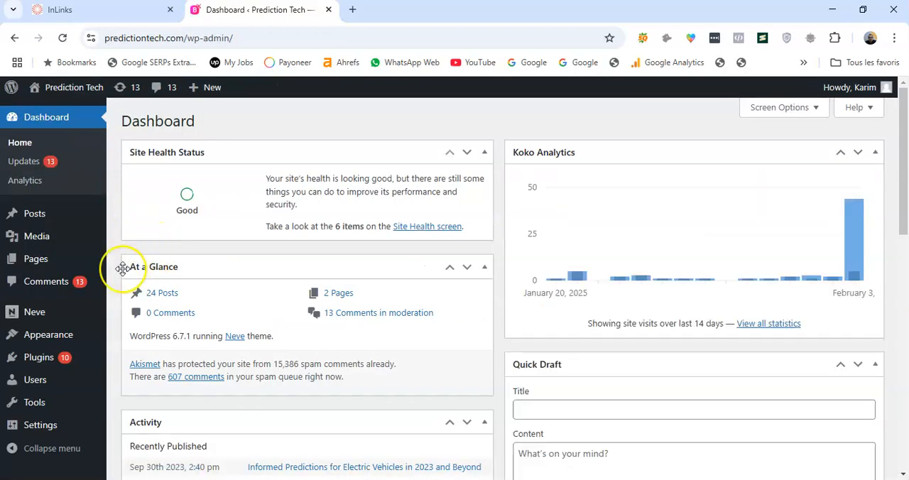
Deactivate the WP Headers And Footers plugin, submitting "I only needed the plugin for a short period" as the reason
mouse_move(41, 359)
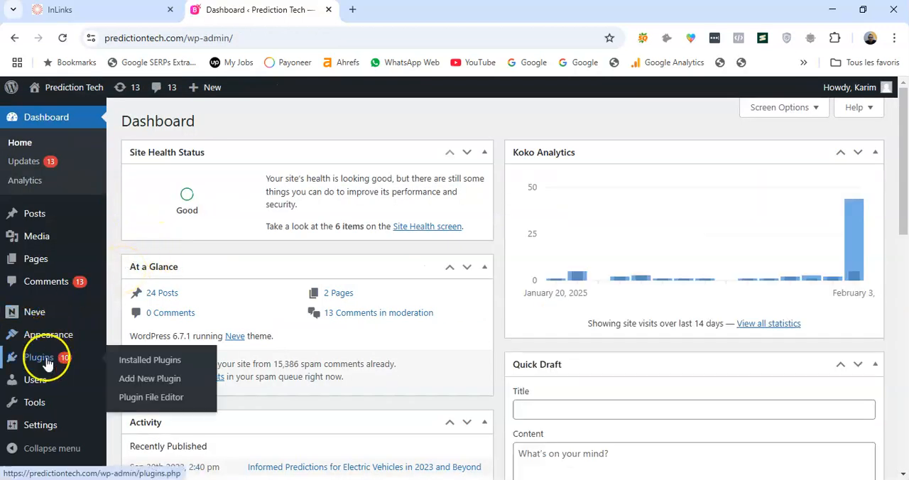
left_click(150, 360)
scroll(256, 269, "down", 15)
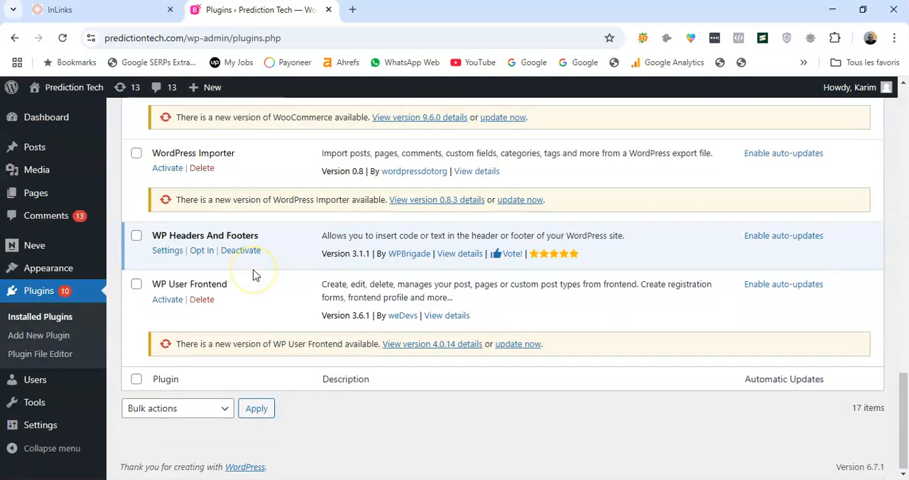
left_click(239, 253)
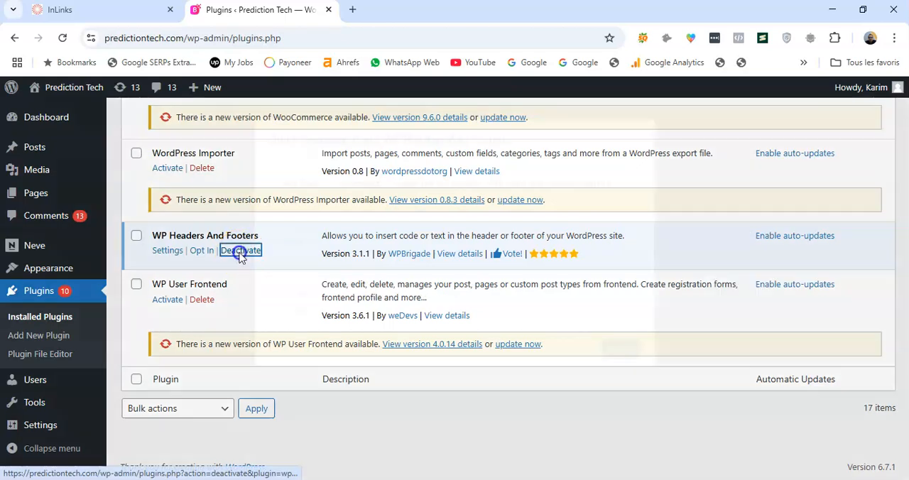
left_click(275, 210)
left_click(620, 350)
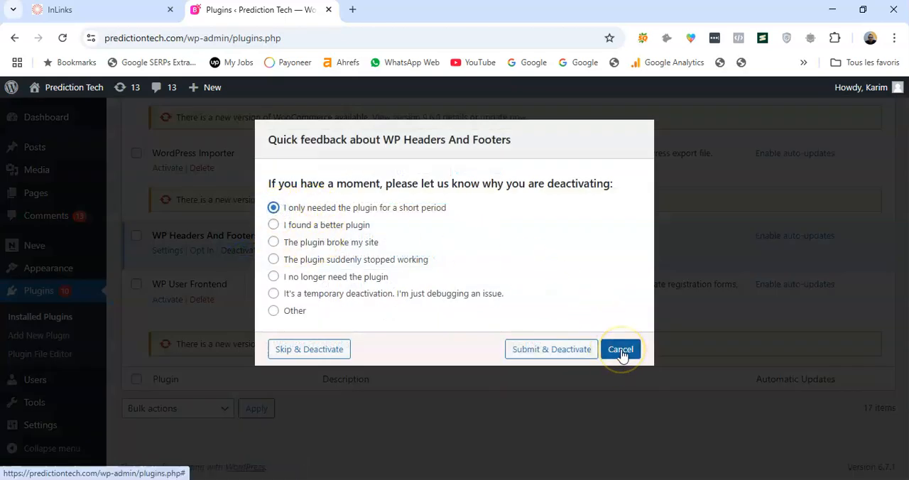
left_click(572, 355)
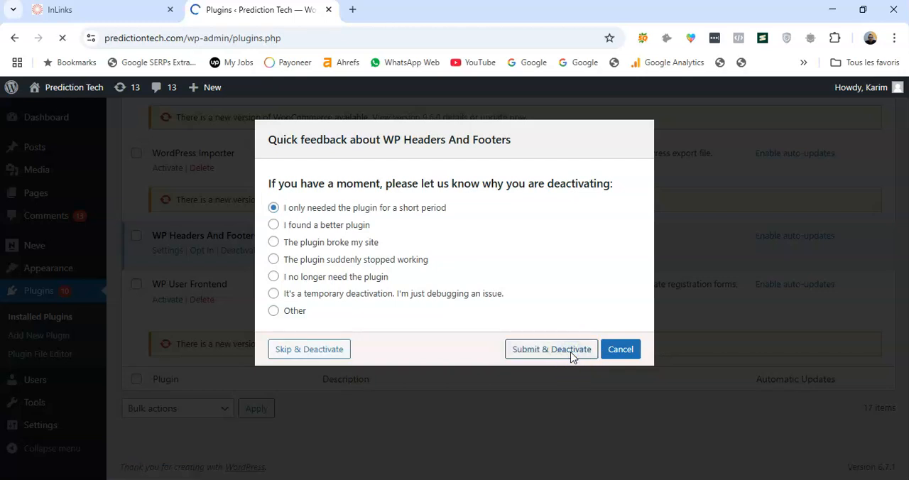
Recheck in InLinks whether the JavaScript code is live on predictiontech.com, then close the code dialog
left_click(118, 10)
left_click(618, 112)
left_click(457, 186)
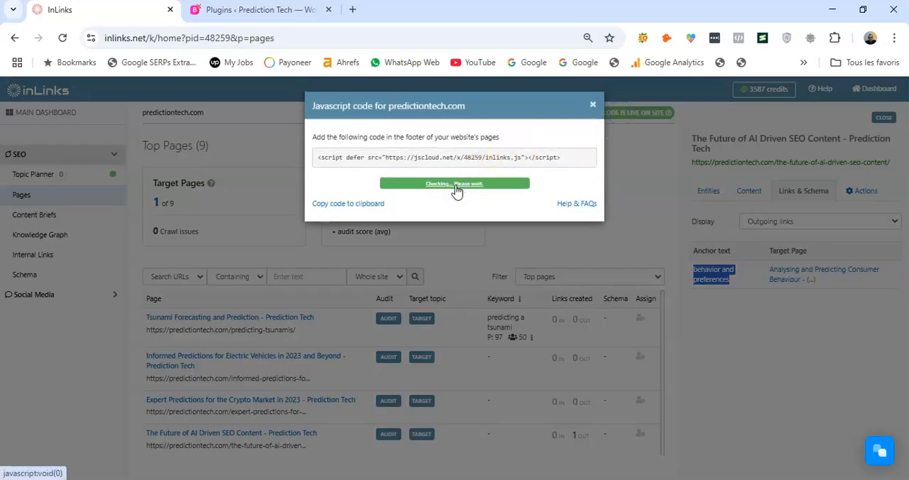
left_click(594, 105)
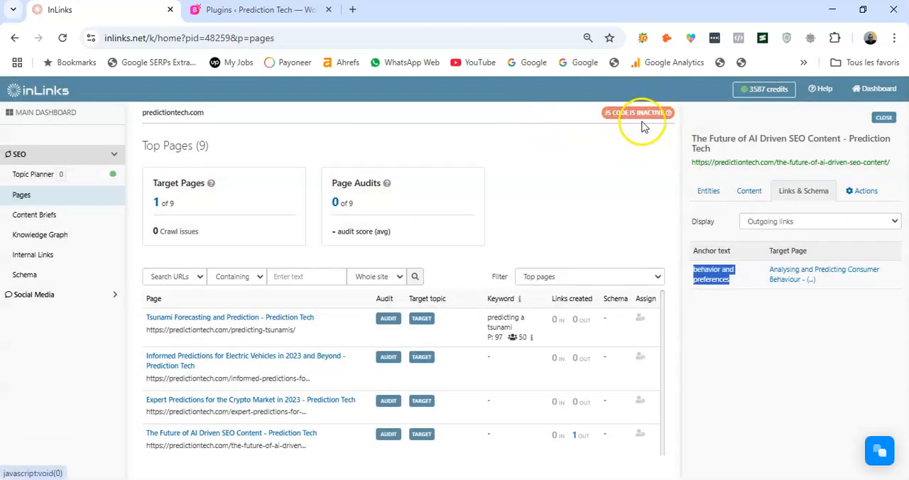
Return to the WordPress dashboard and open the Neve theme's footer.php in the Theme File Editor
left_click(238, 9)
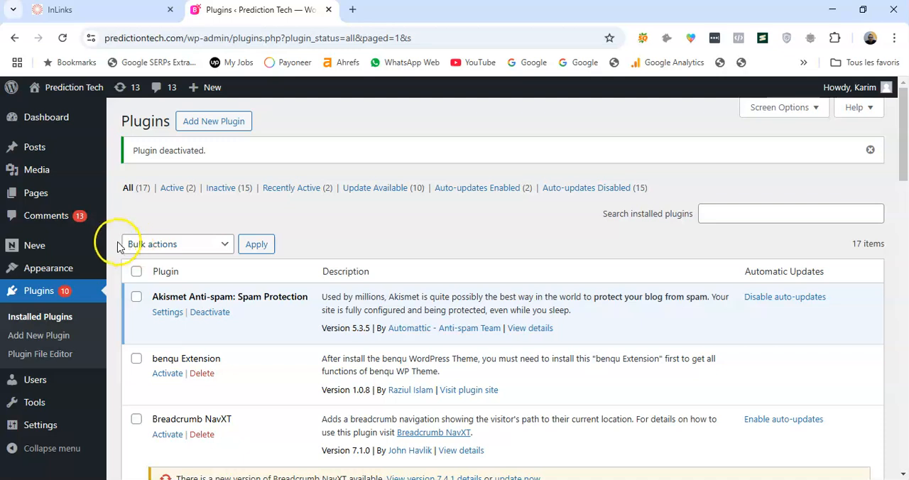
scroll(117, 246, "down", 1)
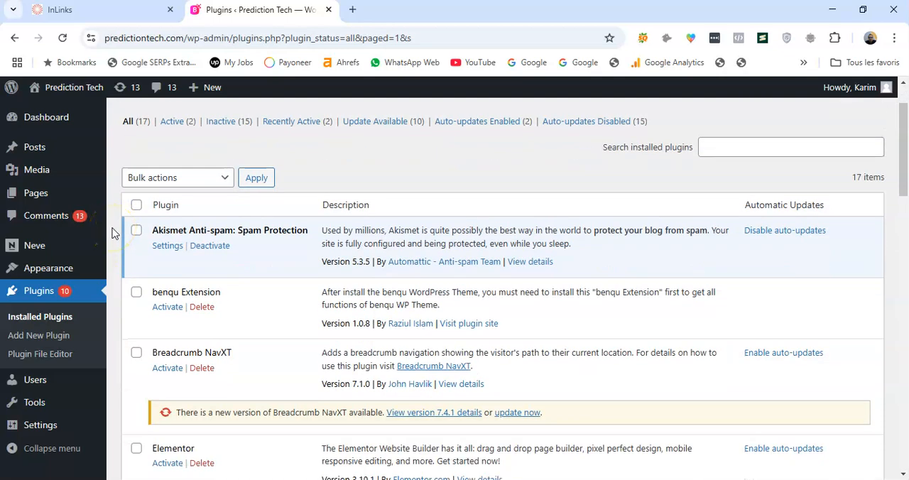
mouse_move(47, 268)
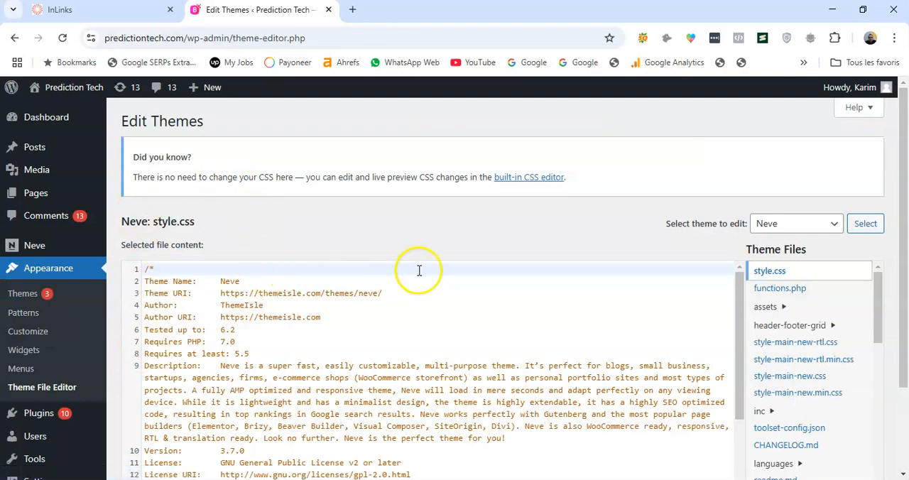
scroll(717, 228, "down", 1)
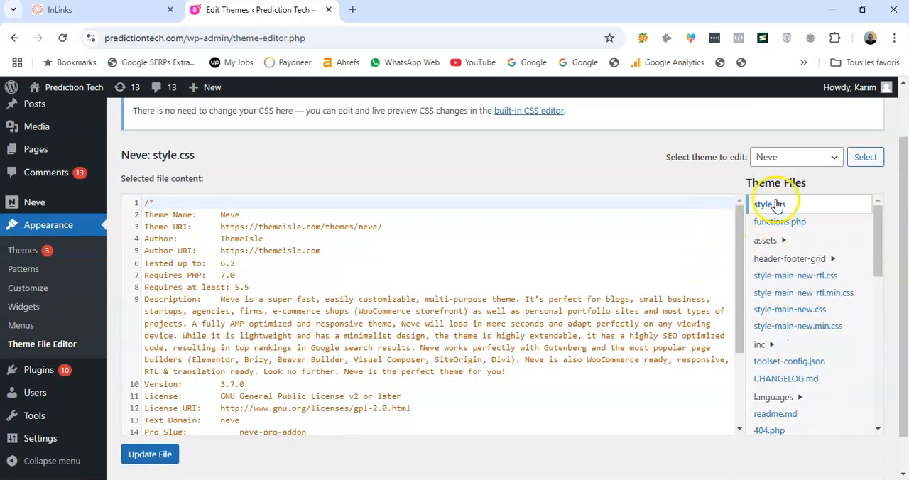
left_click_drag(877, 235, 869, 304)
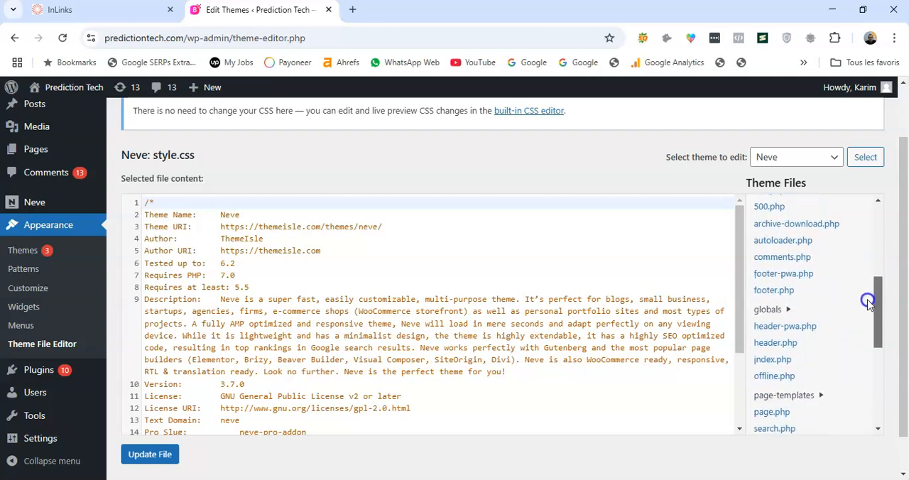
left_click(776, 293)
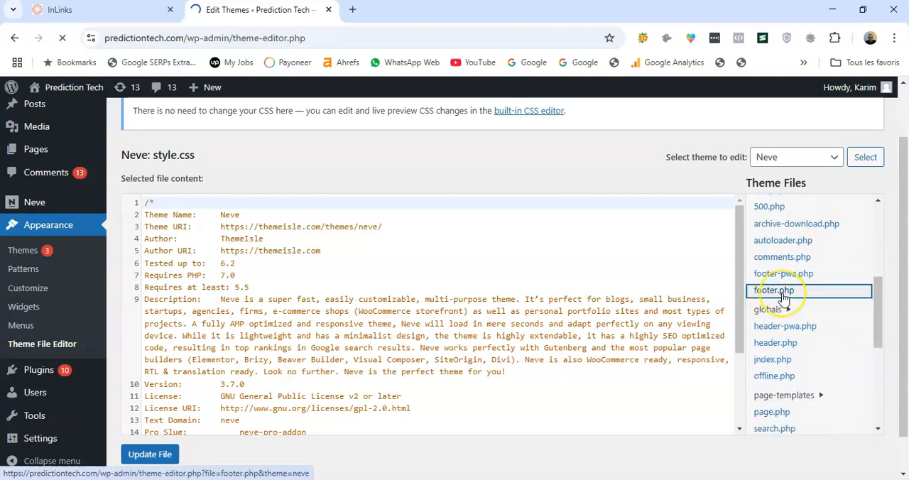
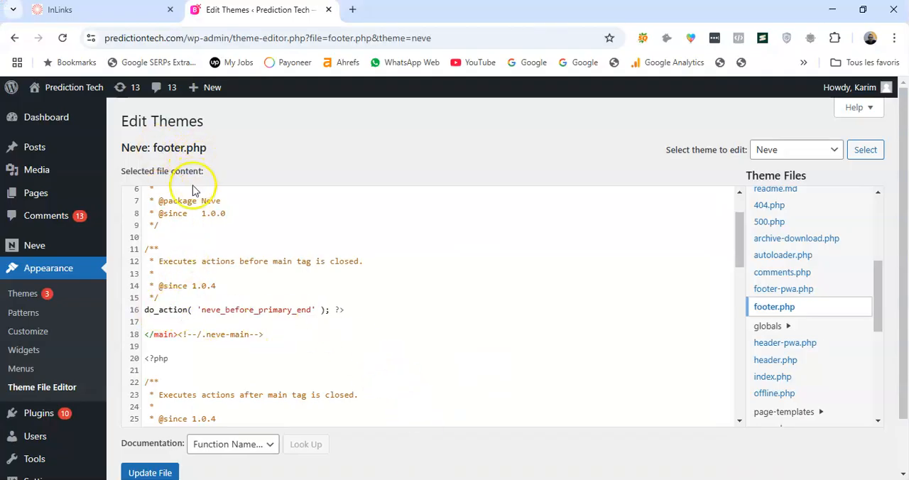
Paste the InLinks script tag on empty line 19 of footer.php, below the closing main tag, and update the file
left_click(151, 347)
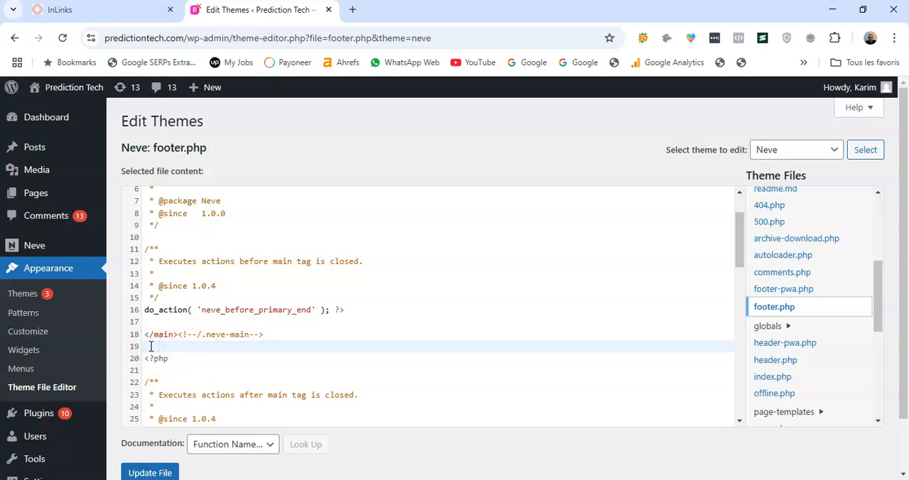
type("<script defer src=\"https://jscloud.net/x/48259/inlinks.js\"></script>")
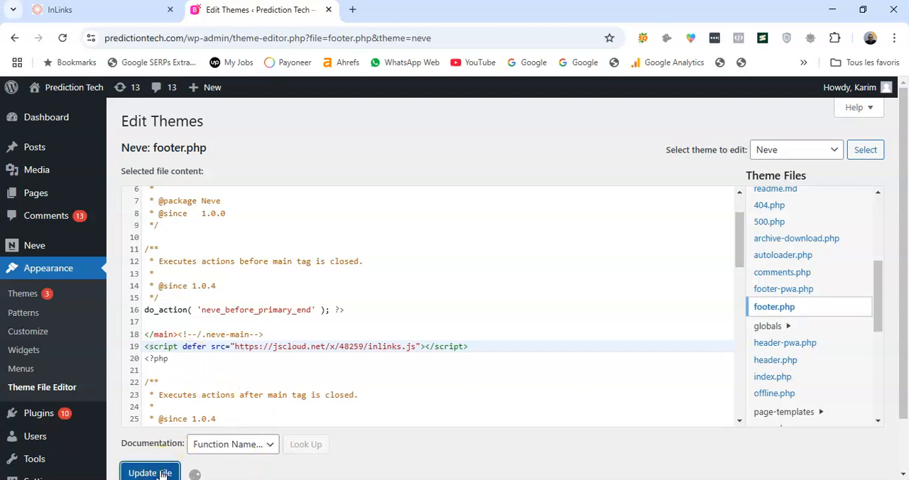
scroll(122, 346, "down", 2)
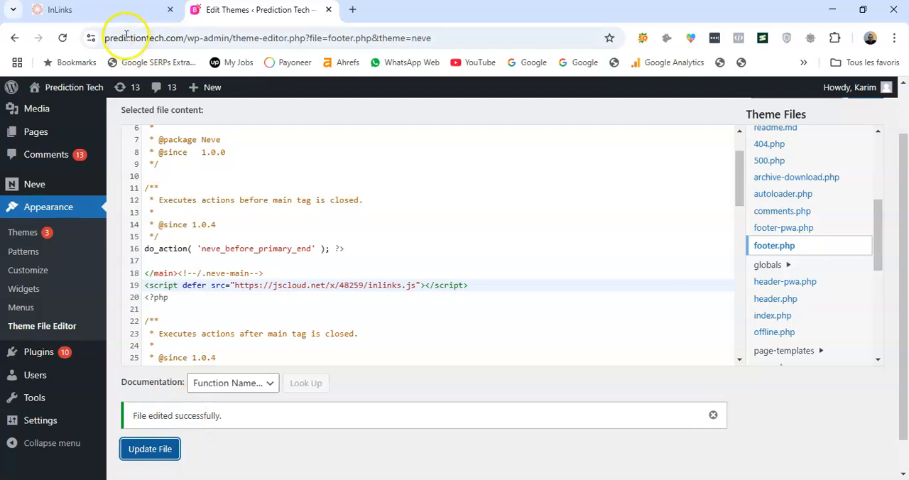
Visit the live site, recheck in InLinks whether the JavaScript code is live on predictiontech.com, and close the Prediction Tech tab
mouse_move(63, 88)
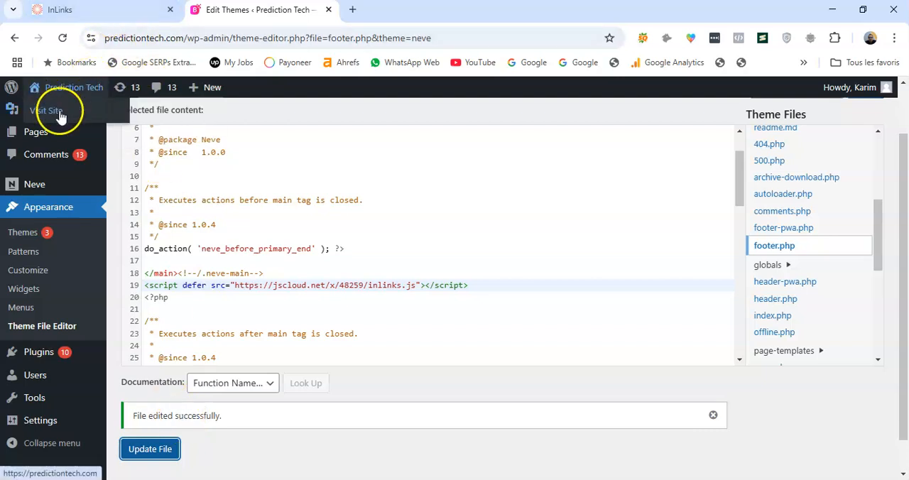
left_click(61, 114)
left_click(100, 9)
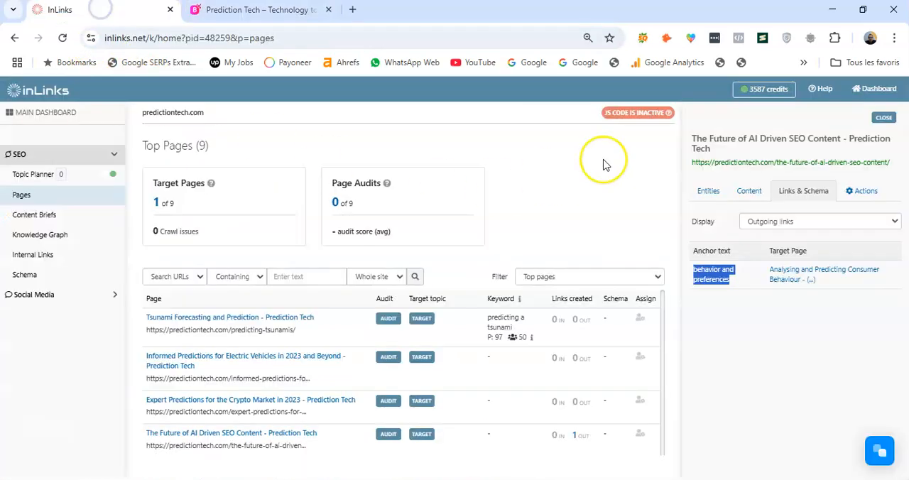
left_click(625, 113)
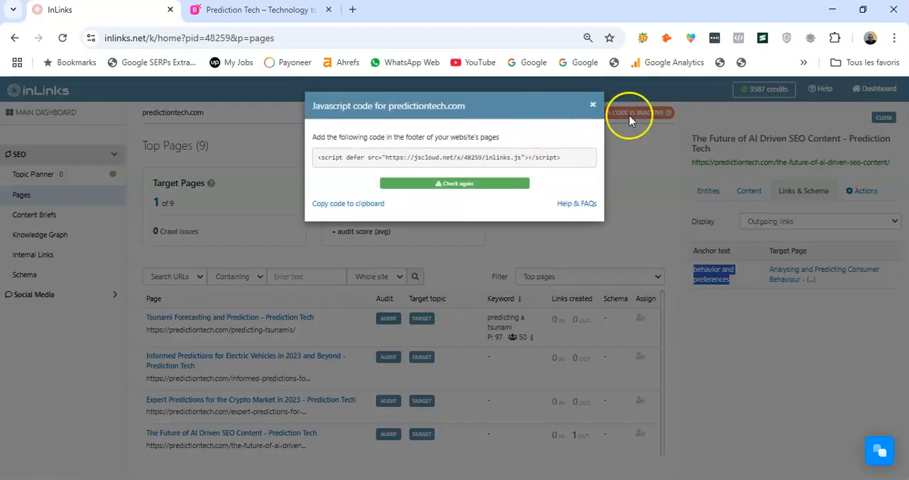
left_click(455, 184)
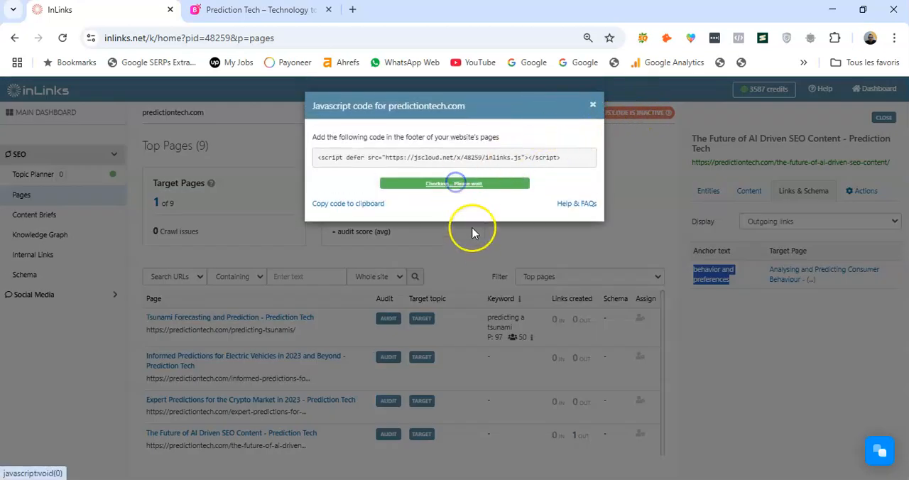
left_click(592, 107)
left_click(239, 10)
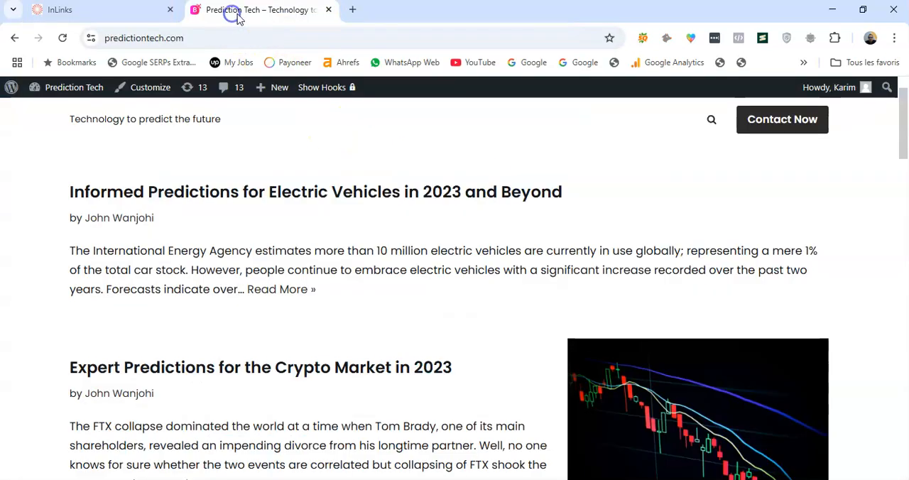
left_click(328, 10)
View the live article "The Future of AI Driven SEO Content" from its InLinks page entry, then close it
scroll(423, 202, "down", 3)
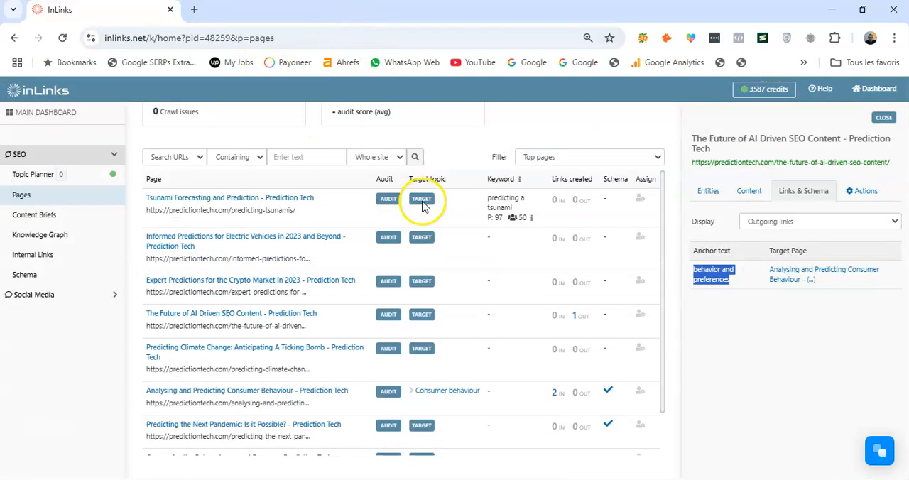
left_click(267, 306)
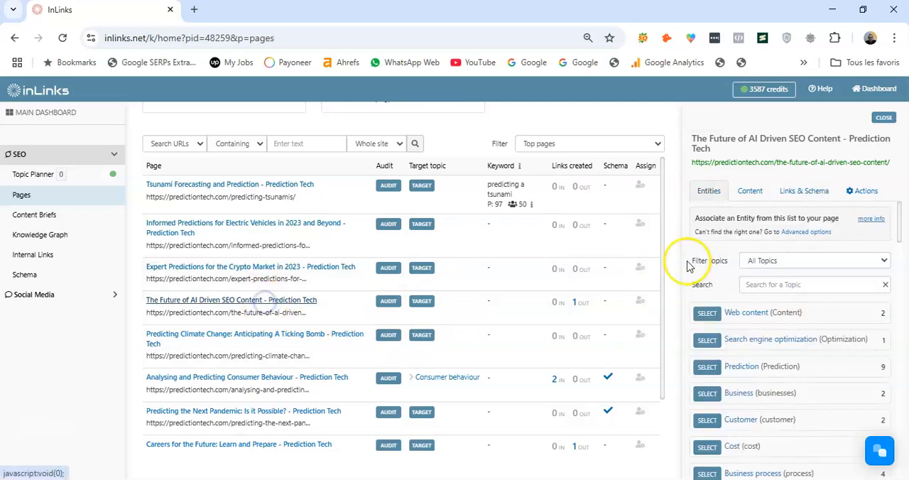
left_click(827, 163)
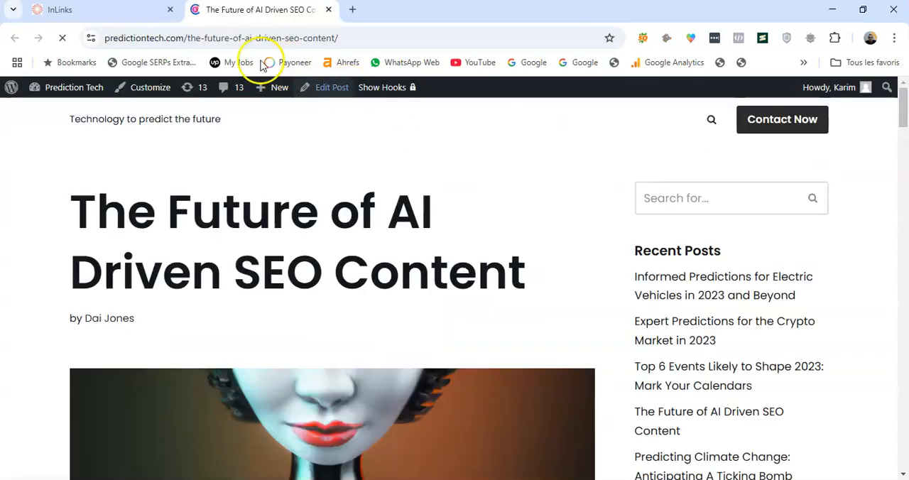
left_click(135, 10)
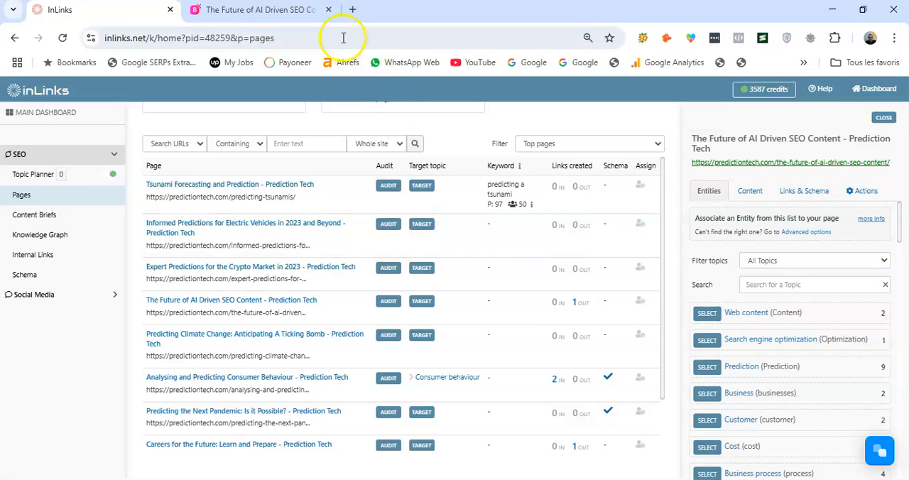
left_click(328, 14)
Open the live article "Careers for the Future: Learn and Prepare" from InLinks and copy its outgoing link's anchor text, "consumer behaviour"
scroll(547, 395, "down", 2)
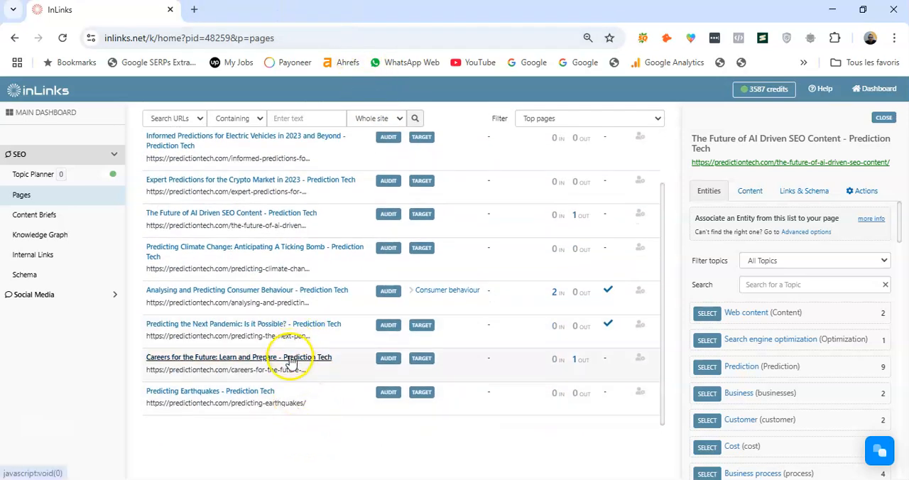
left_click(291, 357)
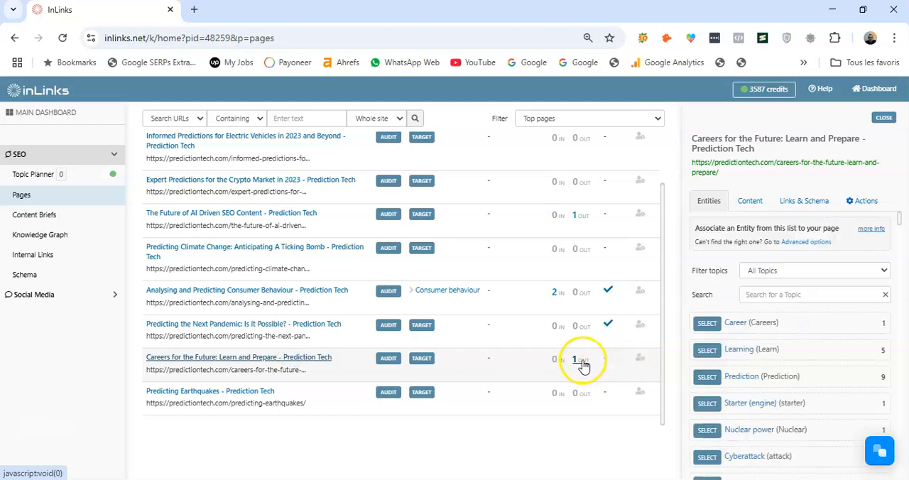
left_click(837, 163)
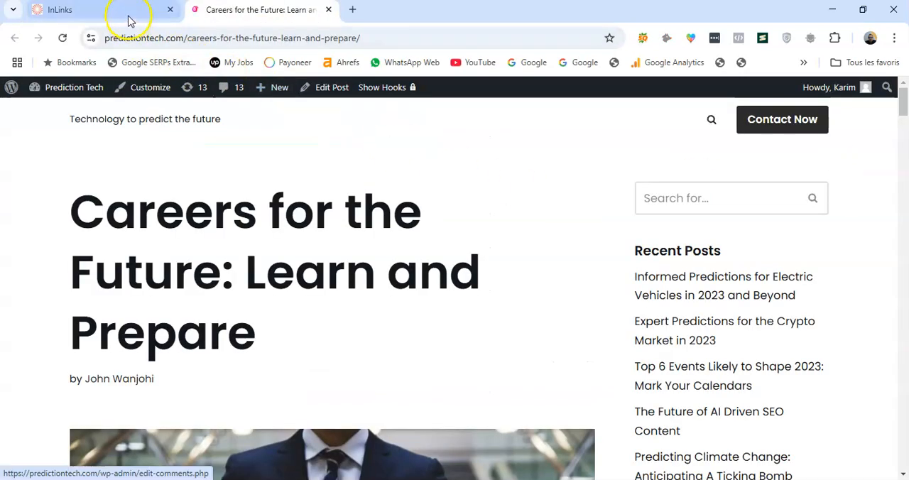
left_click(129, 17)
left_click(579, 359)
left_click(722, 292)
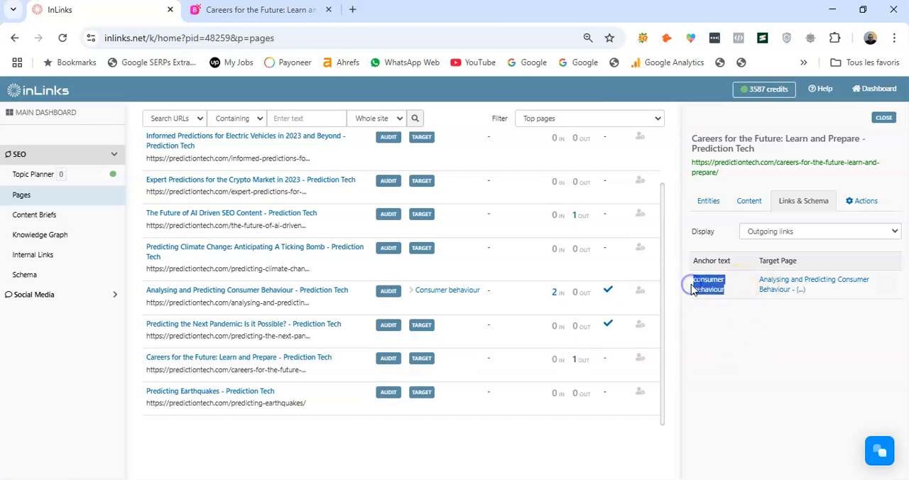
Find "consumer behaviour" in the Careers for the Future article and inspect that link's HTML code
left_click(264, 11)
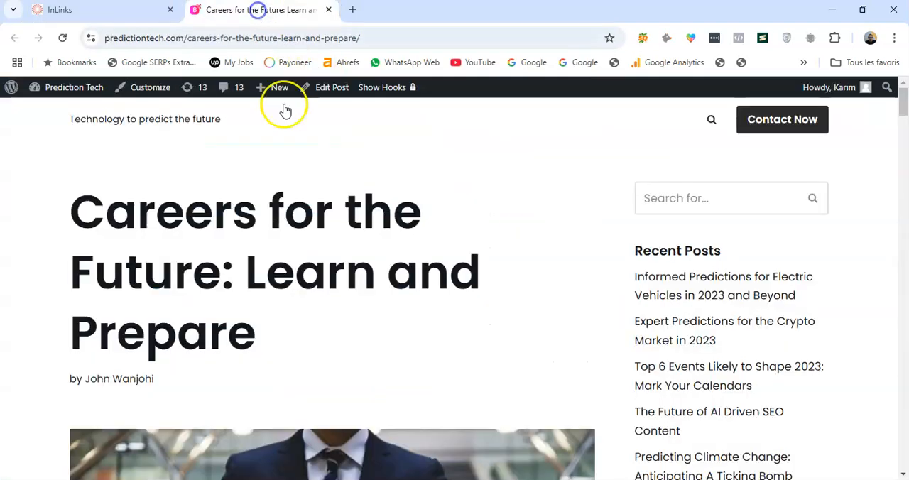
key("ctrl+f")
type("consumer behaviour")
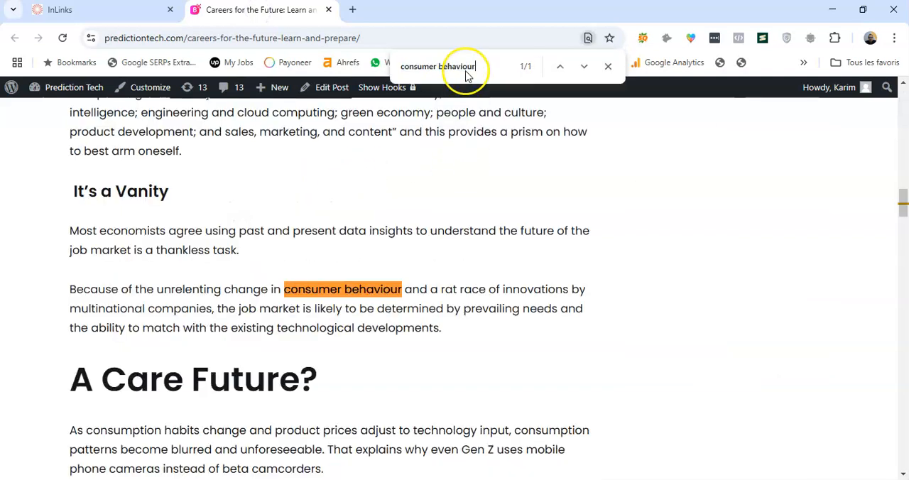
left_click(607, 66)
left_click(452, 264)
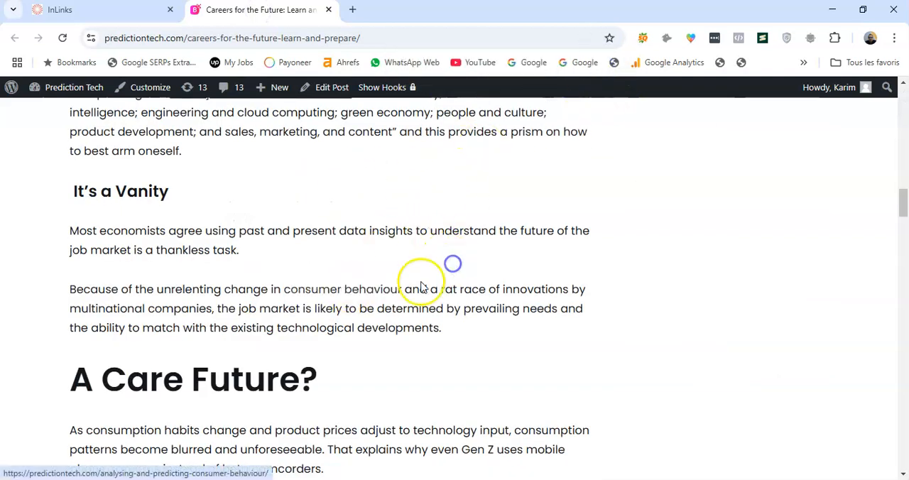
right_click(334, 296)
left_click(375, 272)
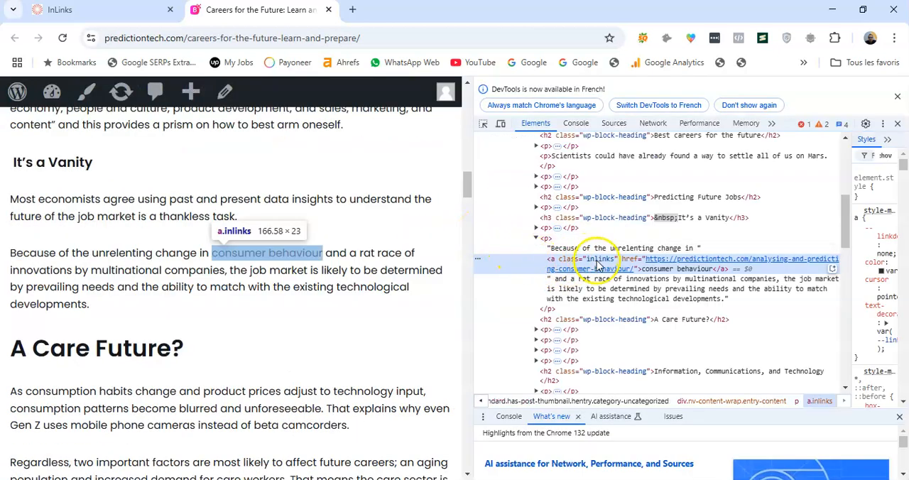
Review the JavaScript code status in the InLinks pages overview, then look over the Careers for the Future article again
left_click(113, 13)
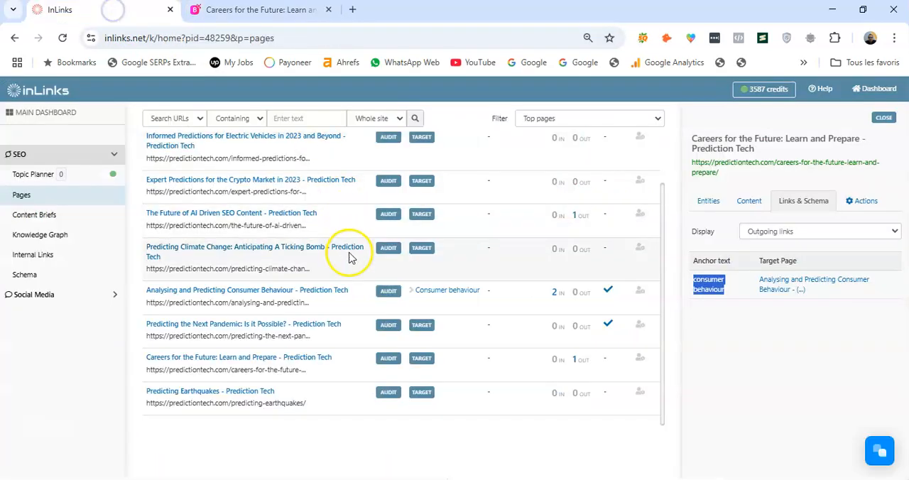
scroll(308, 345, "up", 5)
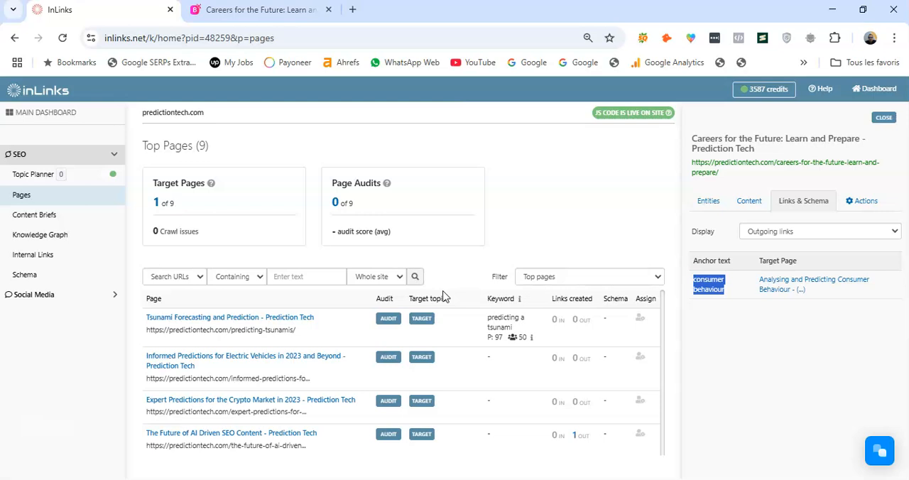
left_click(262, 10)
scroll(223, 249, "up", 5)
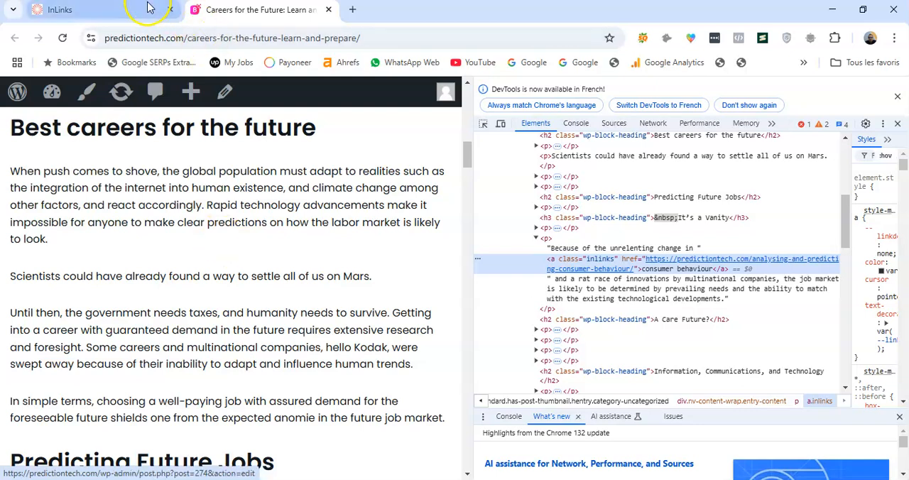
Return to InLinks and open its support chat
left_click(112, 10)
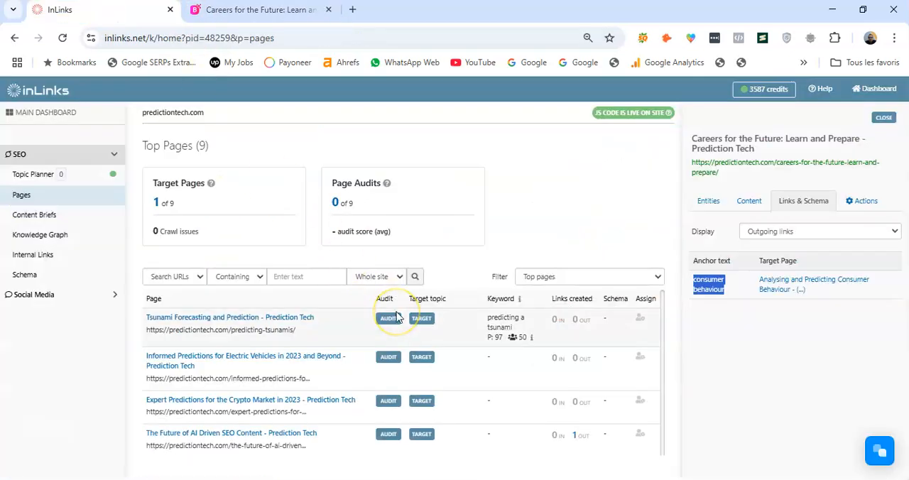
left_click(878, 454)
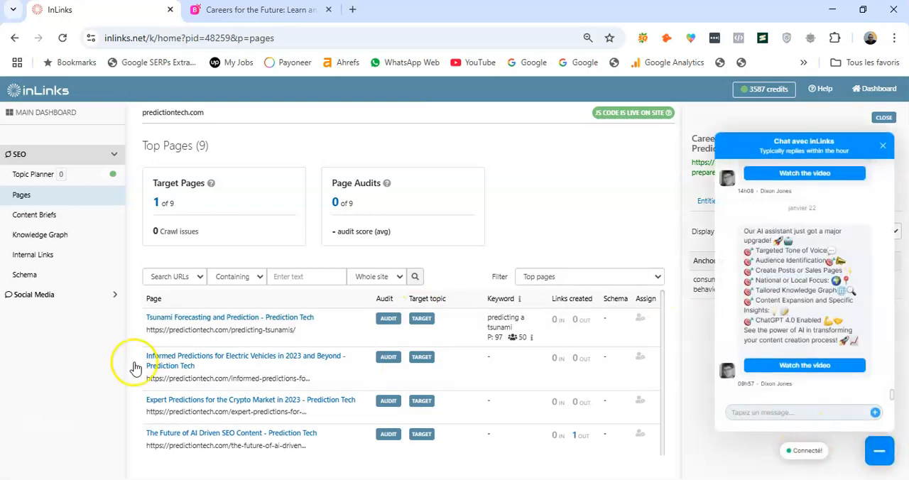